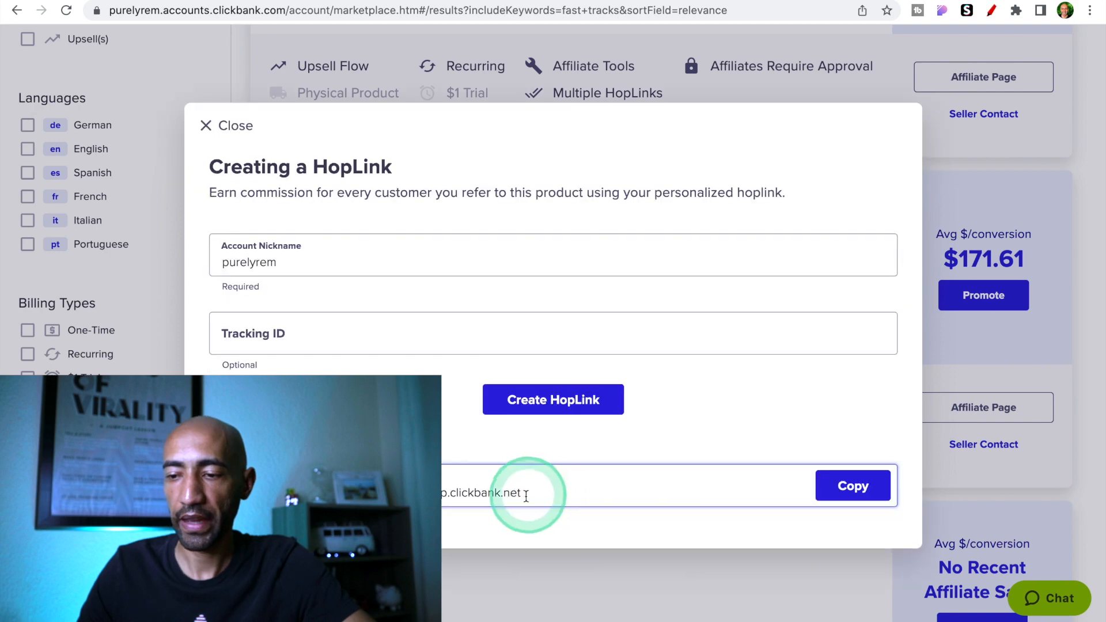
Select the whole generated HopLink address and close the HopLink dialog.
key("super+a")
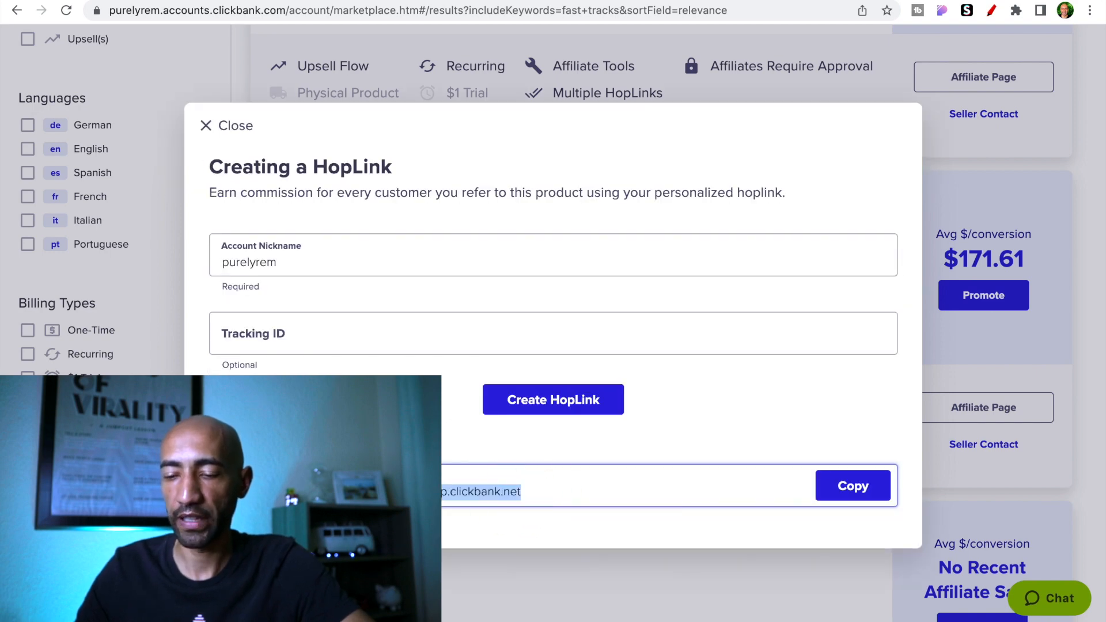
left_click(413, 453)
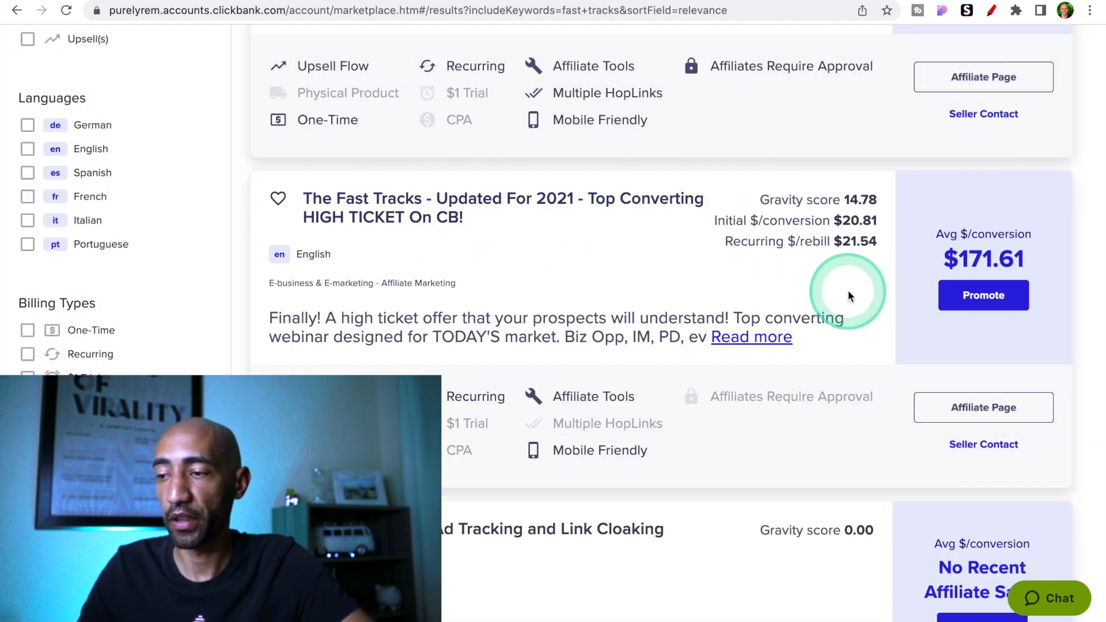
Open the affiliate page of The Fast Tracks offer and examine its commission stats and affiliate payout figures.
left_click(980, 408)
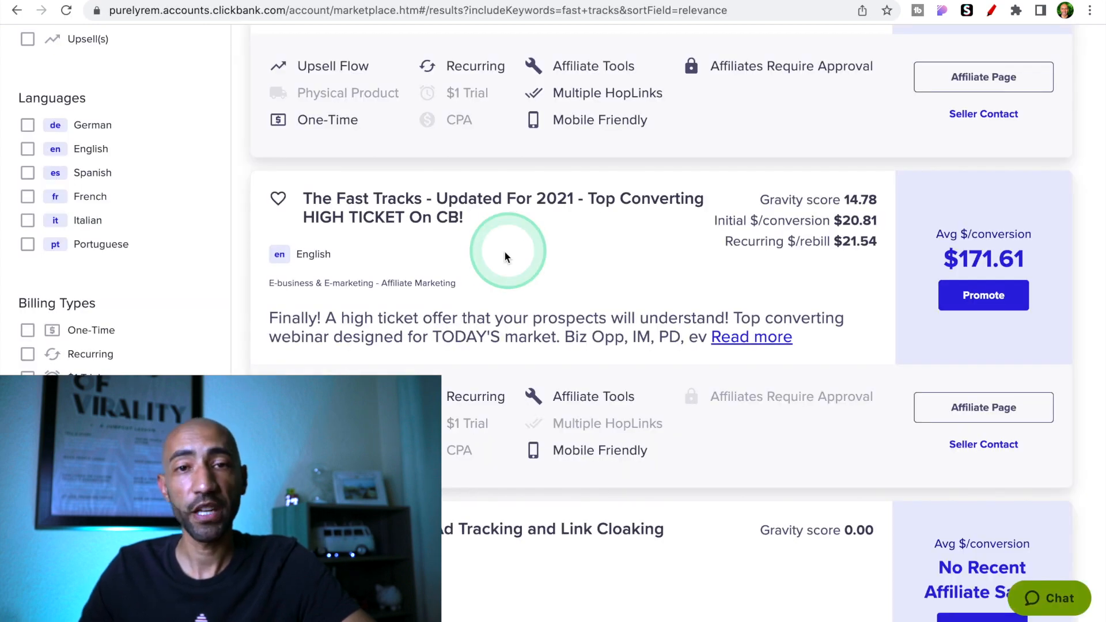
left_click(395, 218)
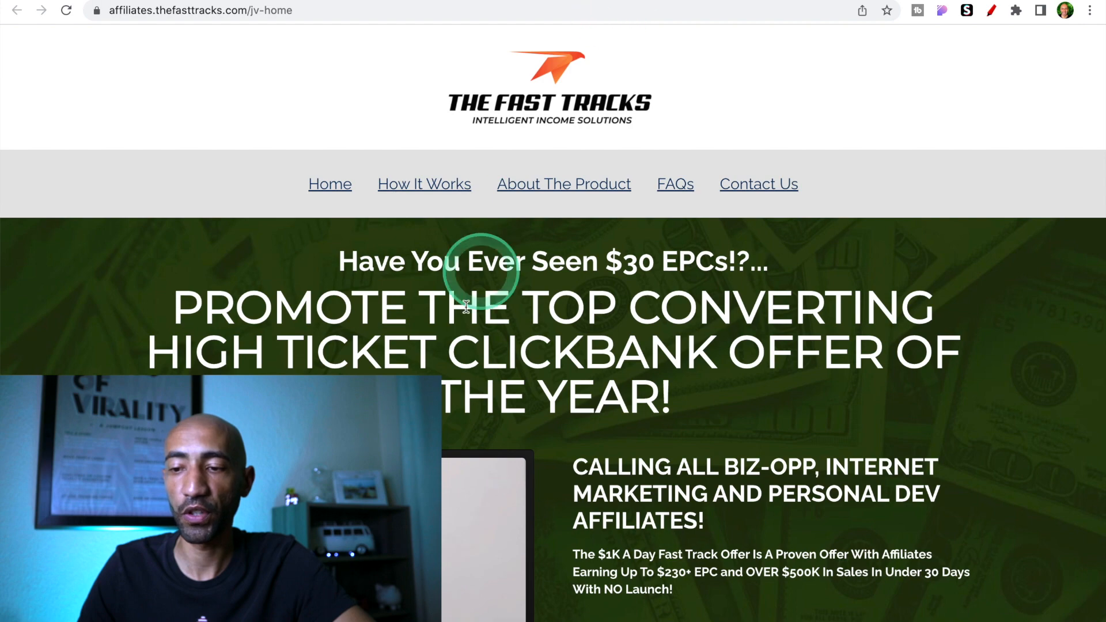
scroll(469, 329, "down", 15)
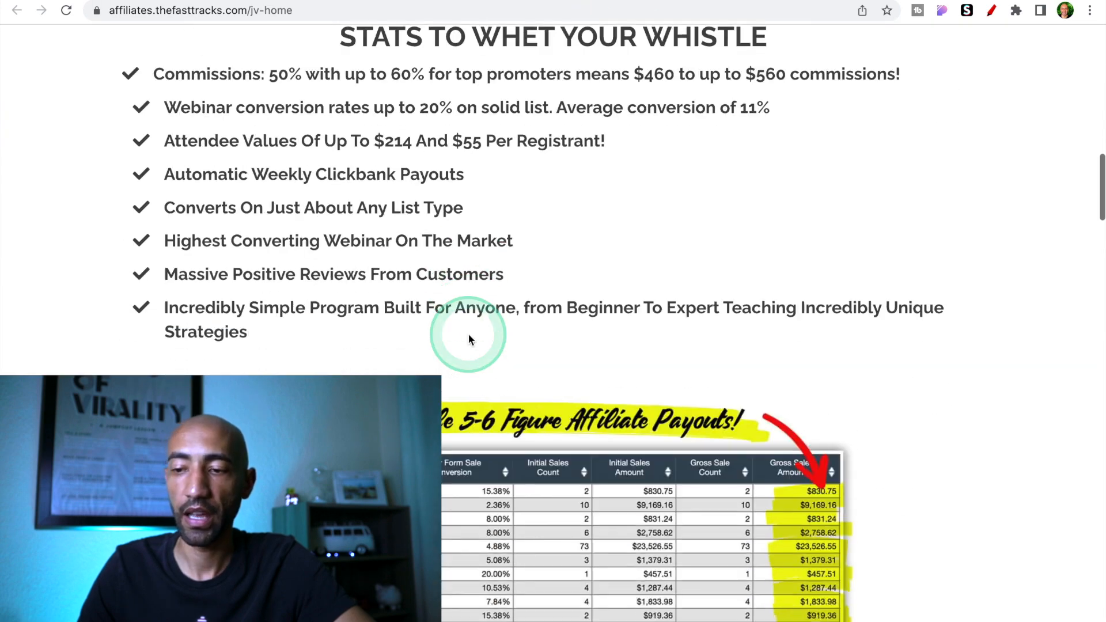
scroll(469, 338, "down", 2)
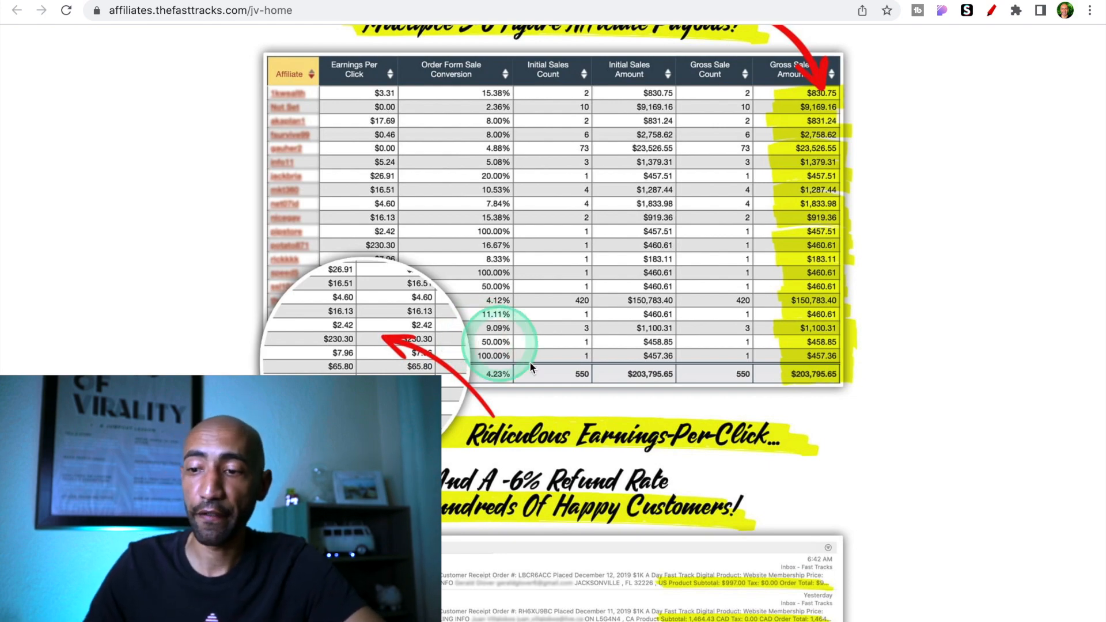
scroll(592, 324, "down", 14)
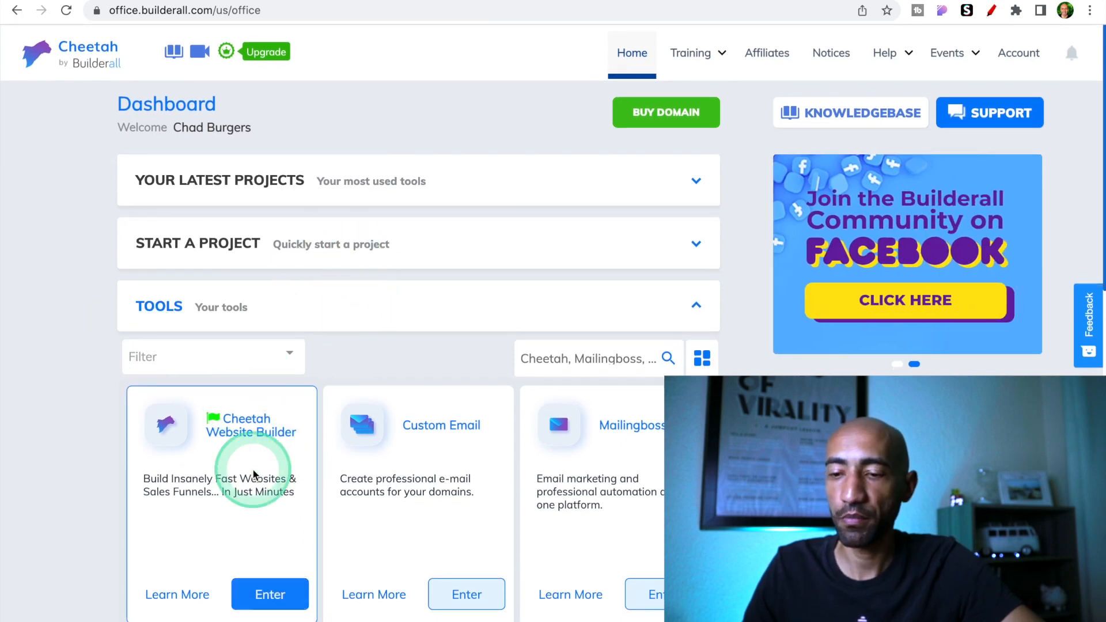
Switch to the Builderall dashboard, enter the Cheetah Website Builder and start creating a new website.
scroll(254, 467, "down", 3)
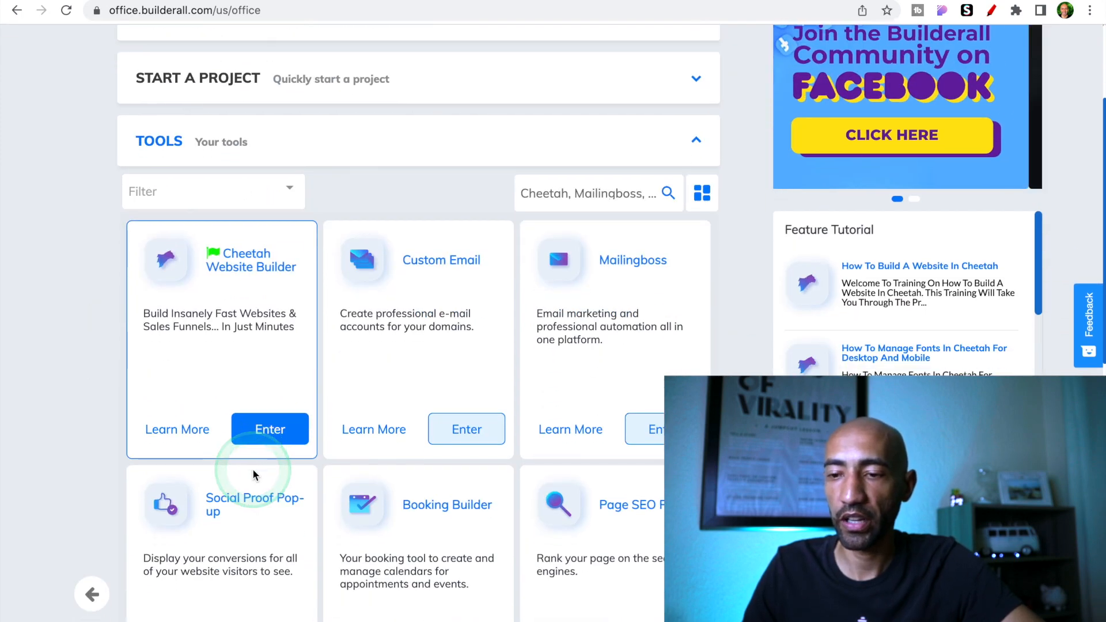
left_click(261, 432)
scroll(437, 115, "down", 5)
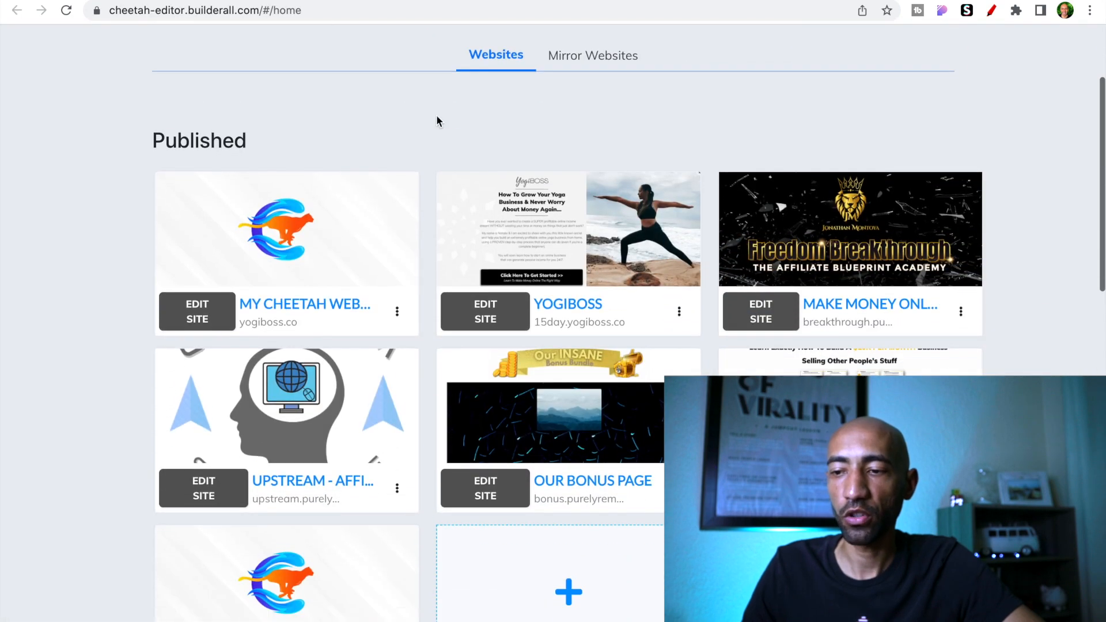
left_click(503, 398)
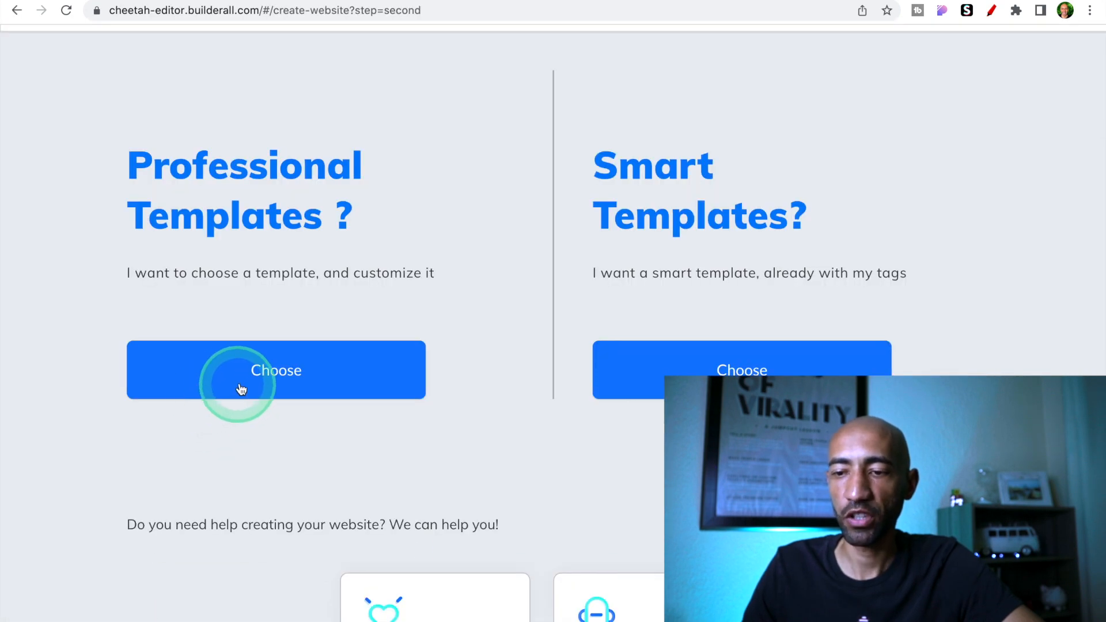
Create the website from the professional templates, using the Blank Template in the Blank category, and confirm its publication.
left_click(241, 390)
left_click(151, 373)
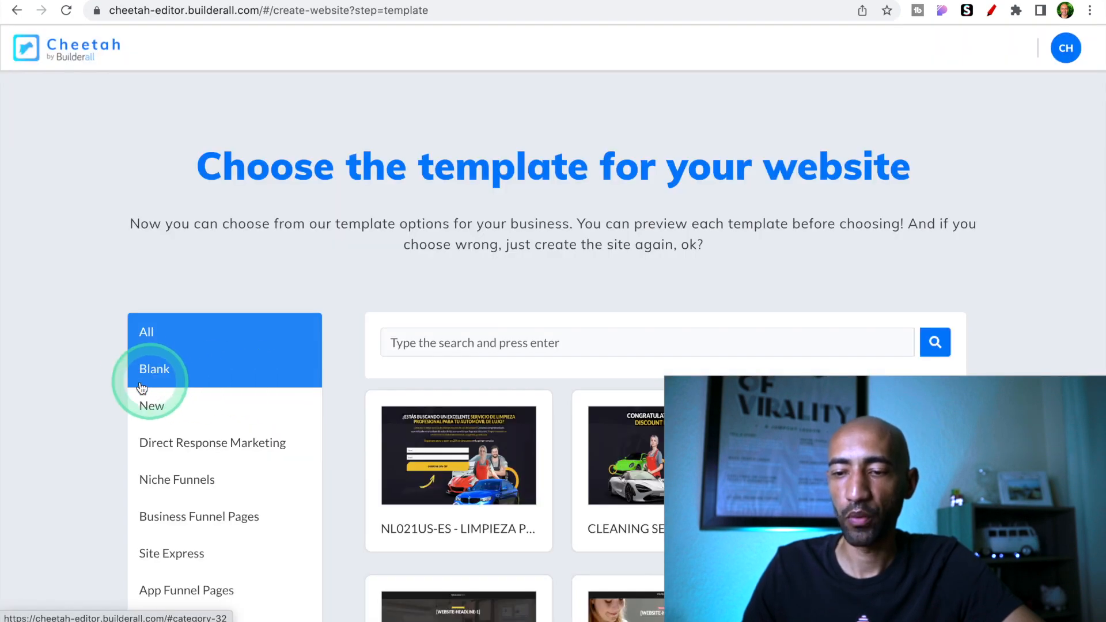
mouse_move(538, 407)
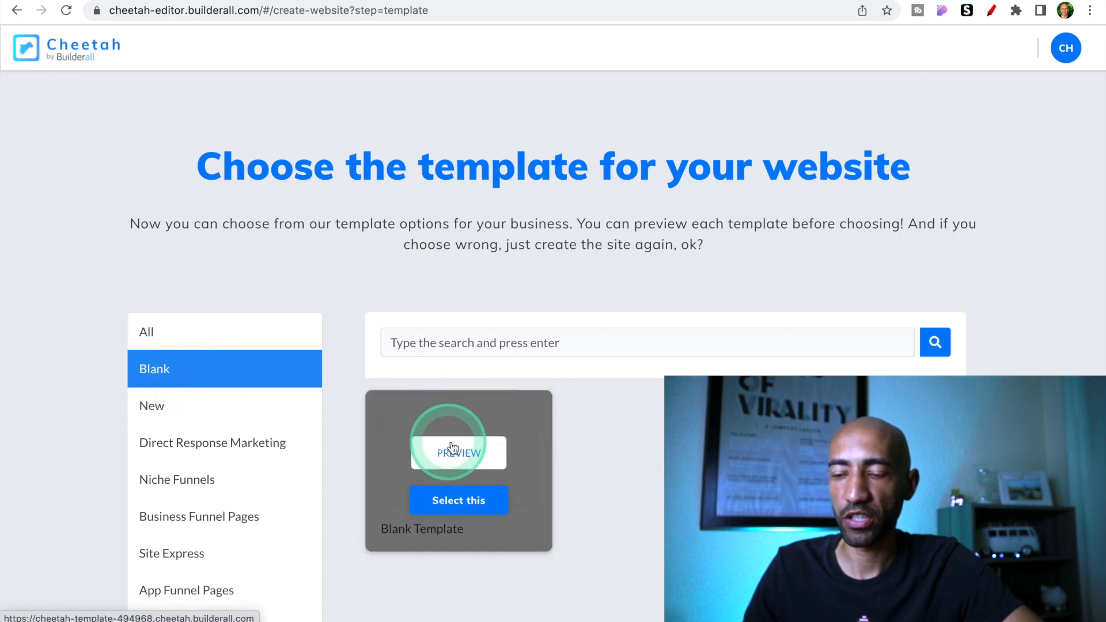
left_click(447, 502)
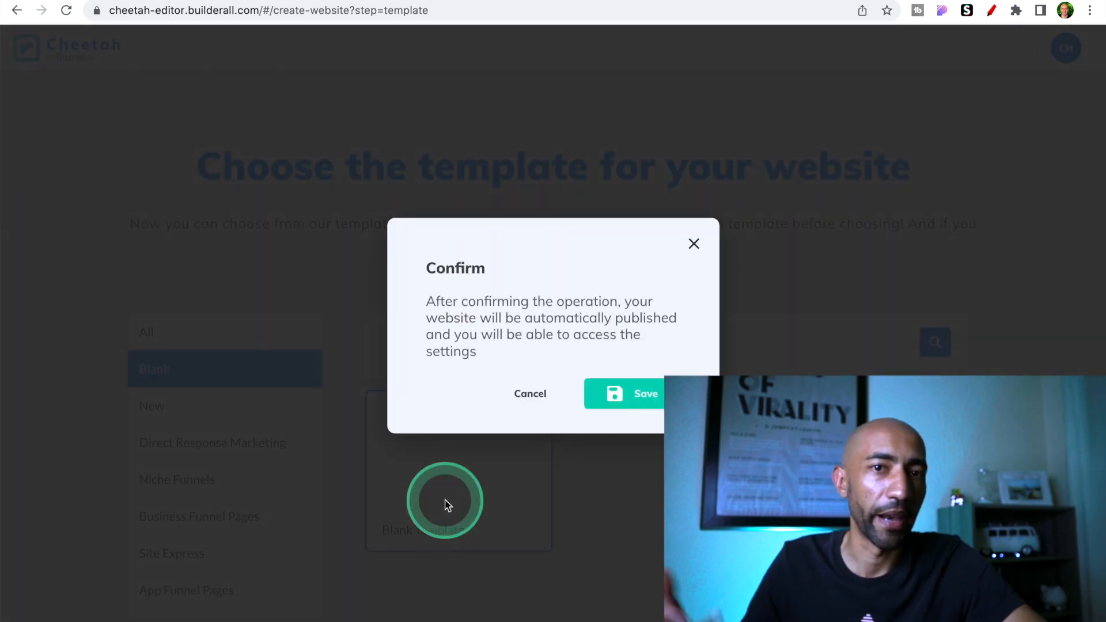
left_click(628, 397)
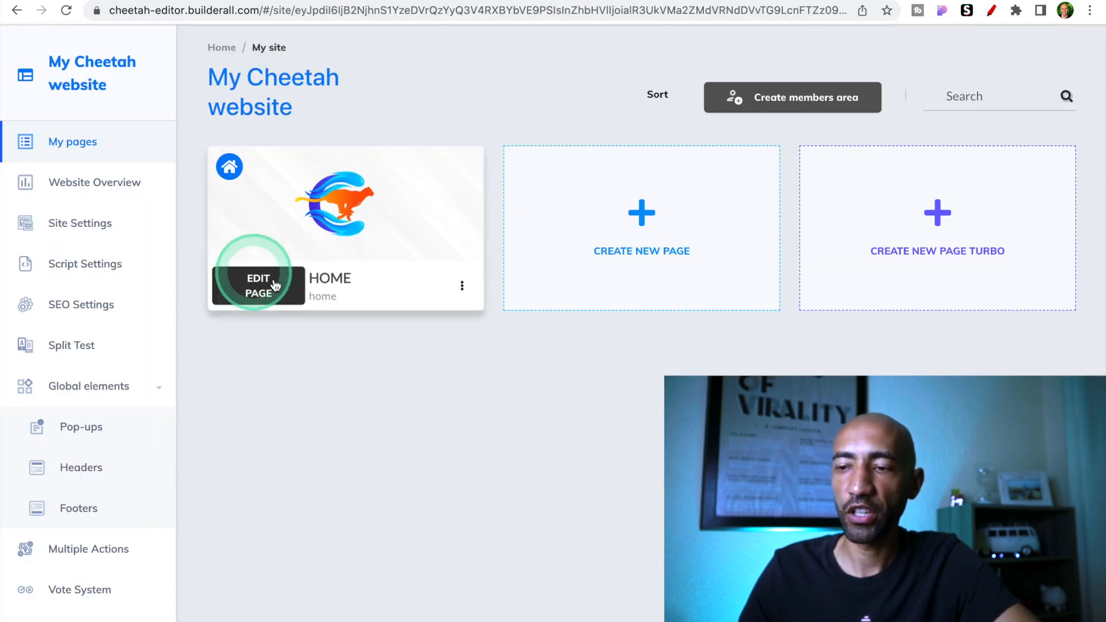
Open the HOME page for editing and add a Blank Panel to it.
left_click(275, 285)
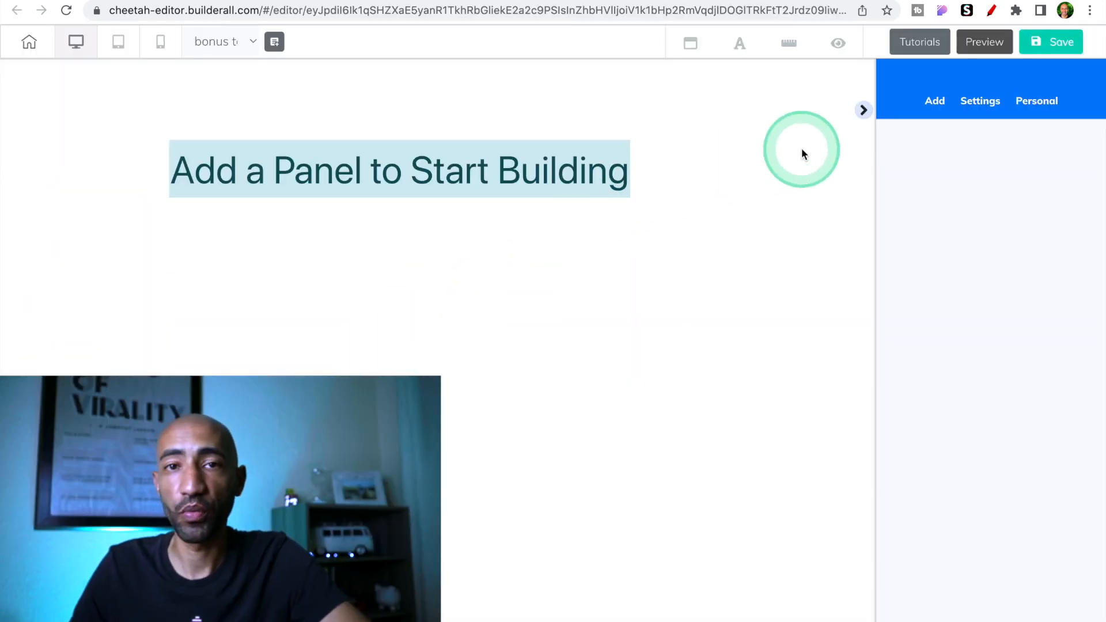
left_click(936, 103)
left_click(949, 144)
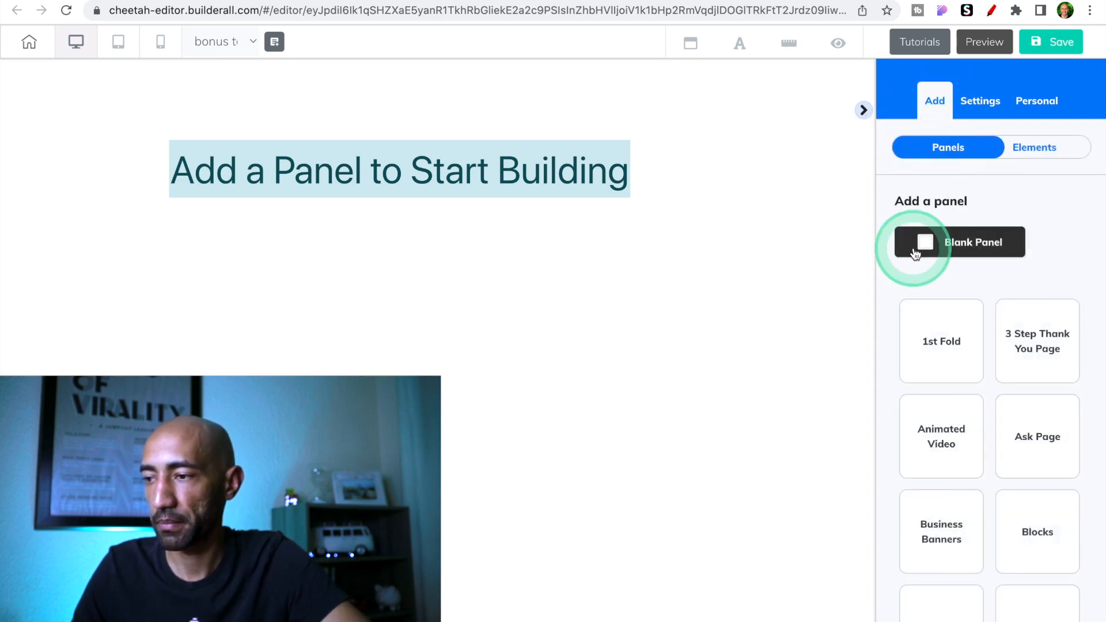
left_click(926, 250)
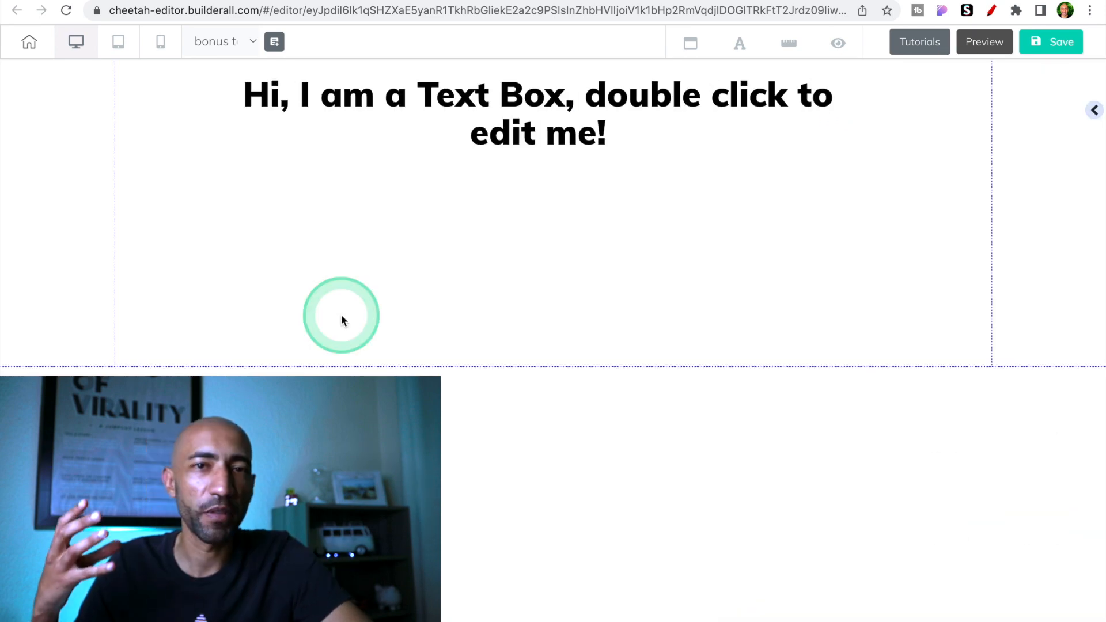
Extend the blank panel downward to make it considerably taller.
left_click(181, 260)
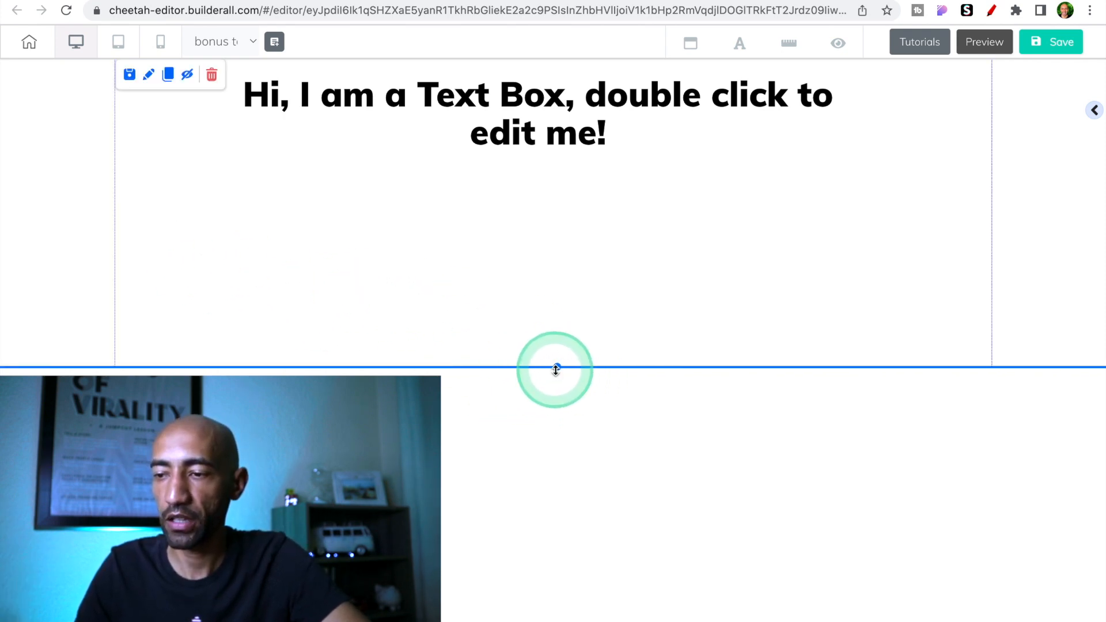
left_click_drag(557, 367, 527, 599)
left_click(571, 419)
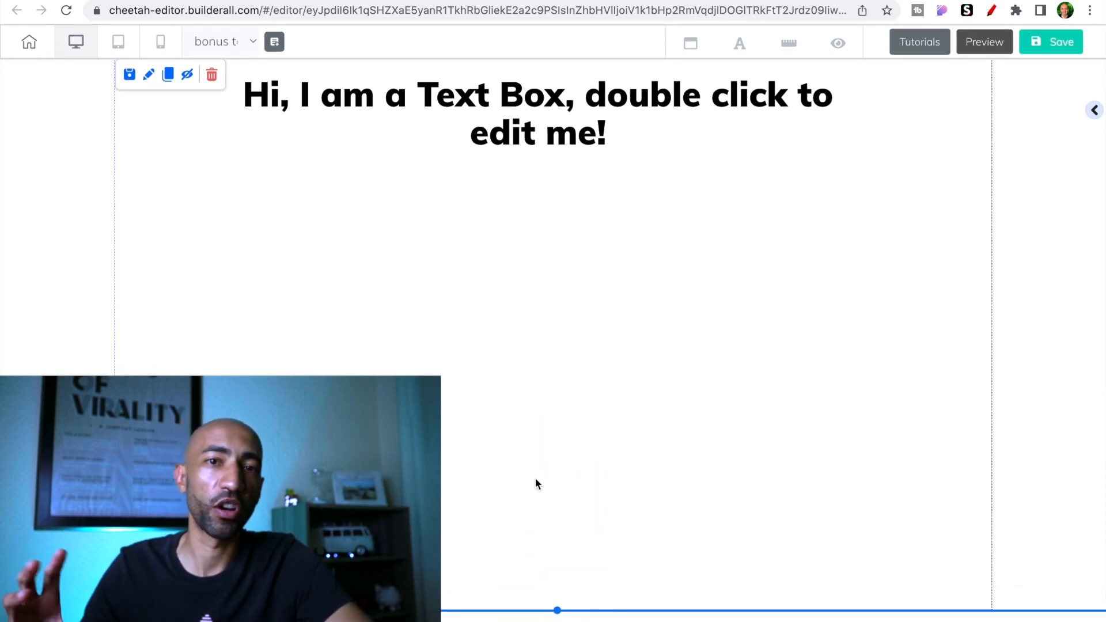
Delete the placeholder text box from the panel and confirm the deletion.
left_click(538, 109)
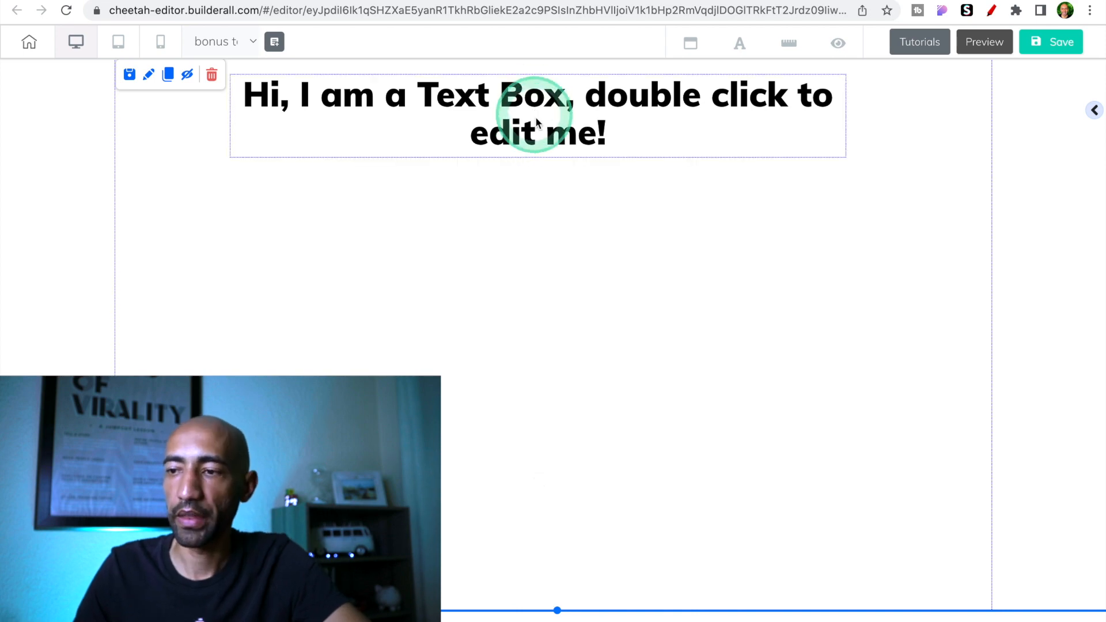
left_click(404, 93)
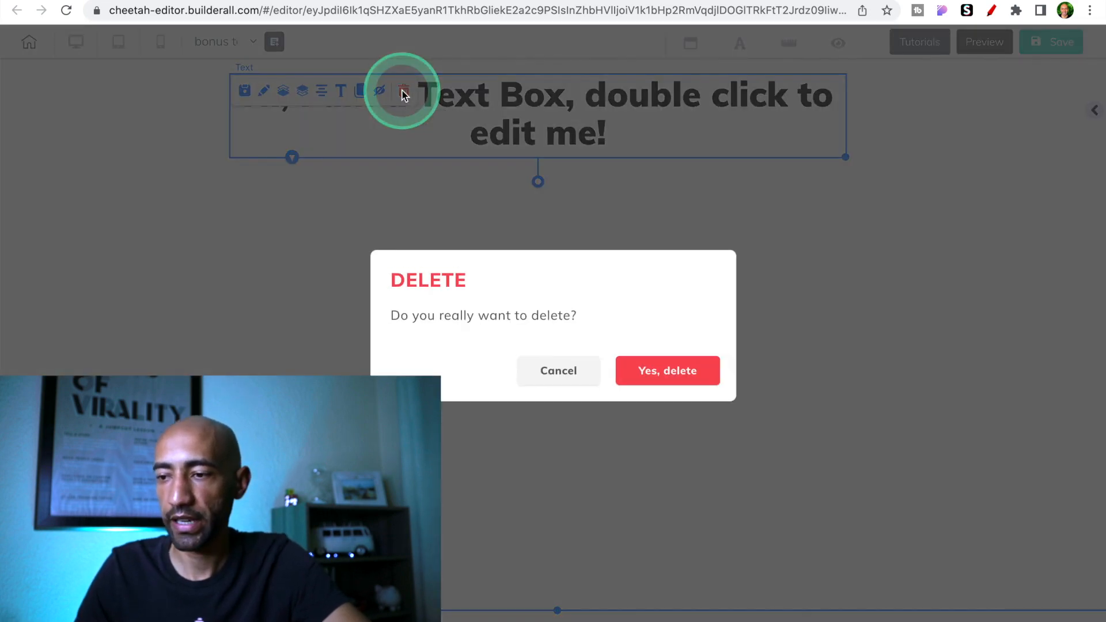
left_click(666, 371)
Add a solid, borderless Box element to the upper part of the blank panel.
left_click(516, 331)
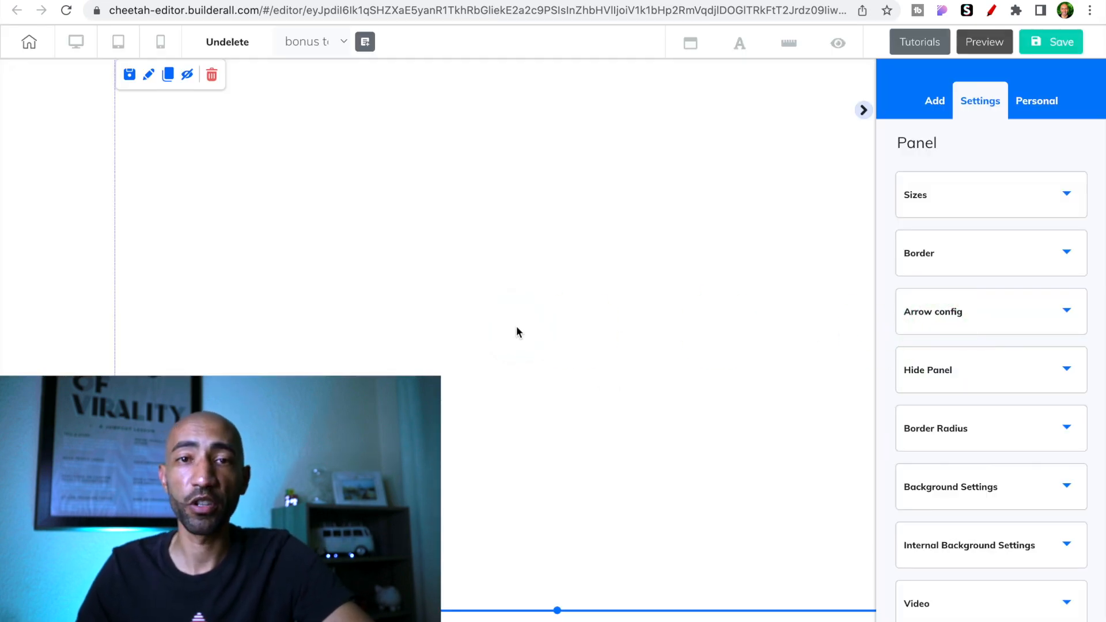
left_click(929, 112)
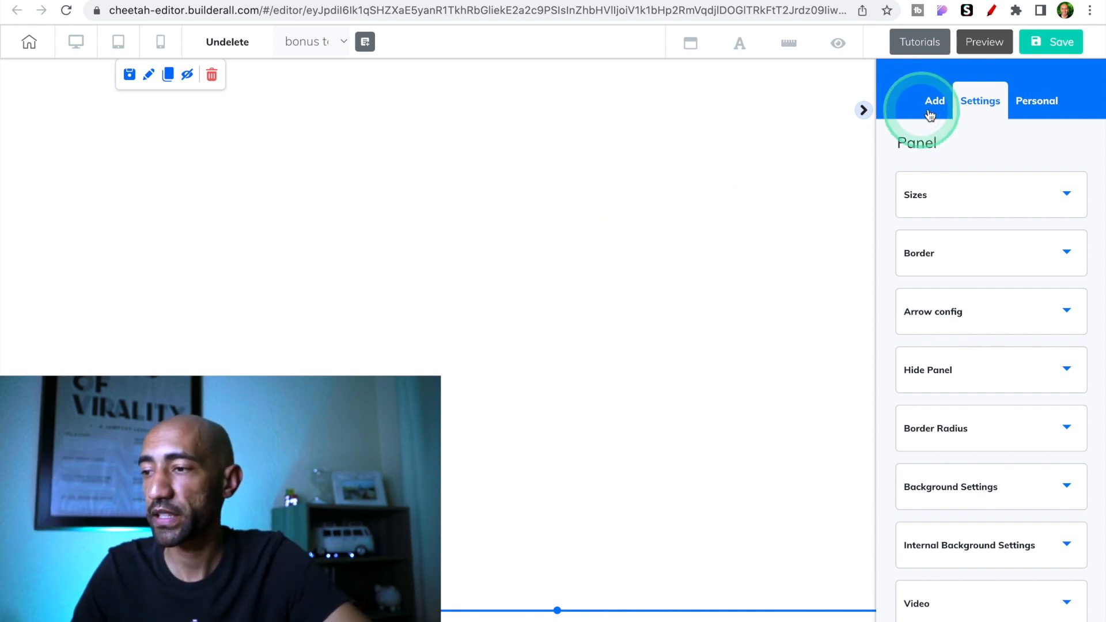
left_click(935, 103)
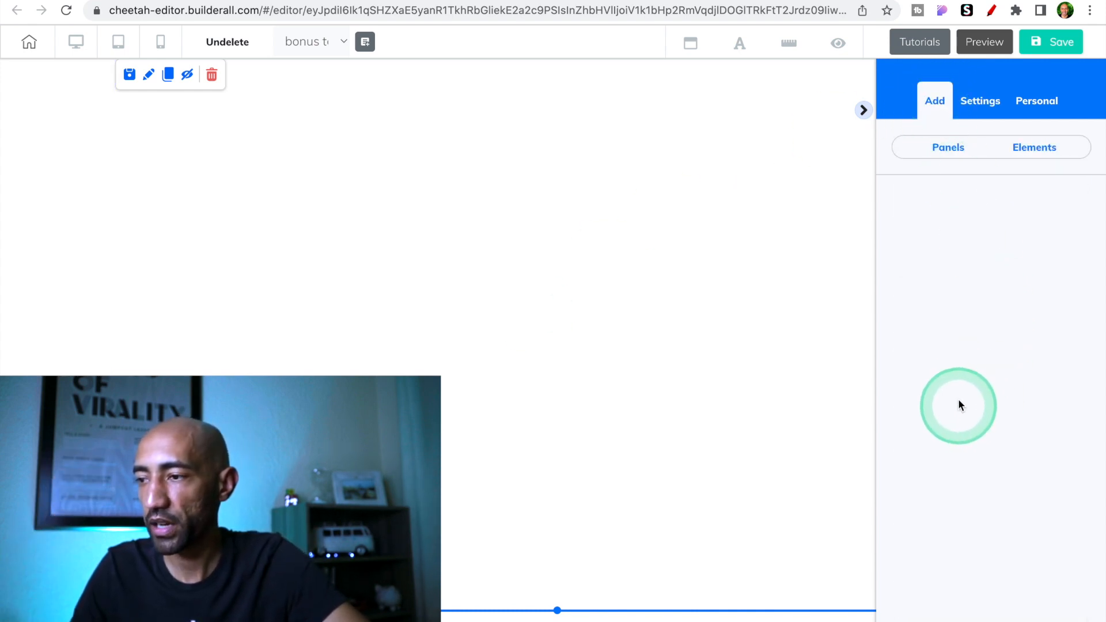
left_click(1031, 148)
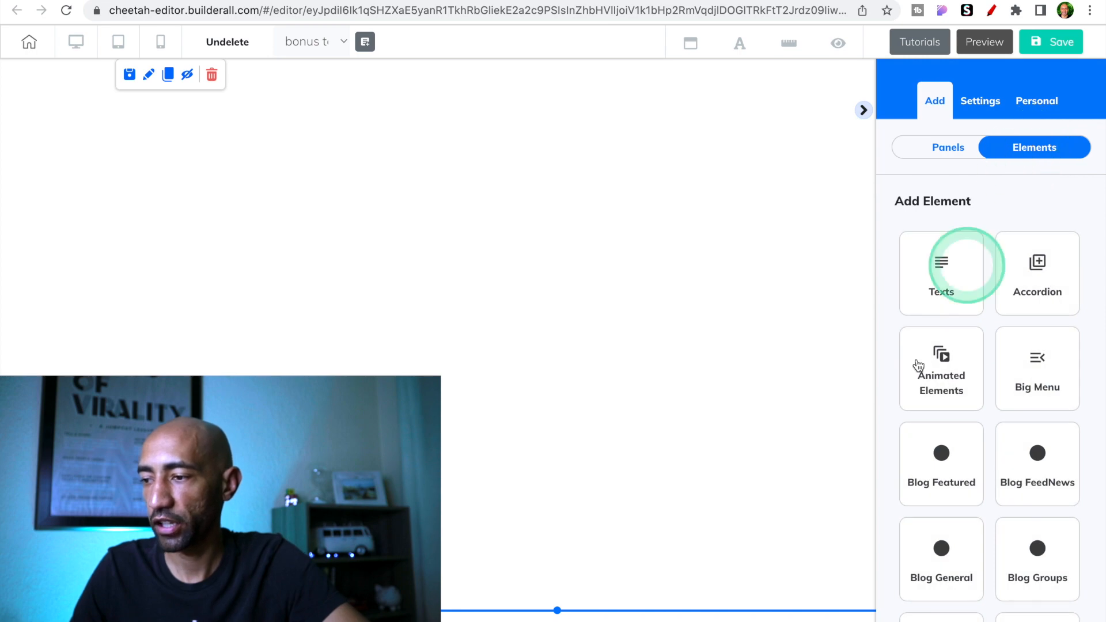
scroll(903, 435, "down", 3)
scroll(900, 435, "down", 1)
left_click(1037, 490)
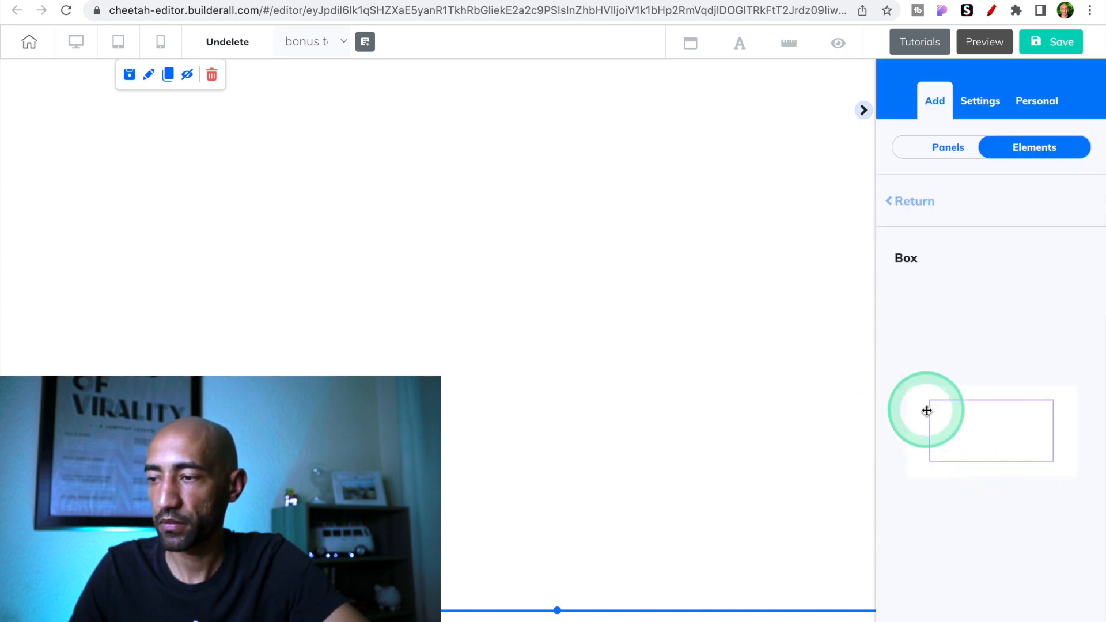
left_click_drag(992, 319, 464, 178)
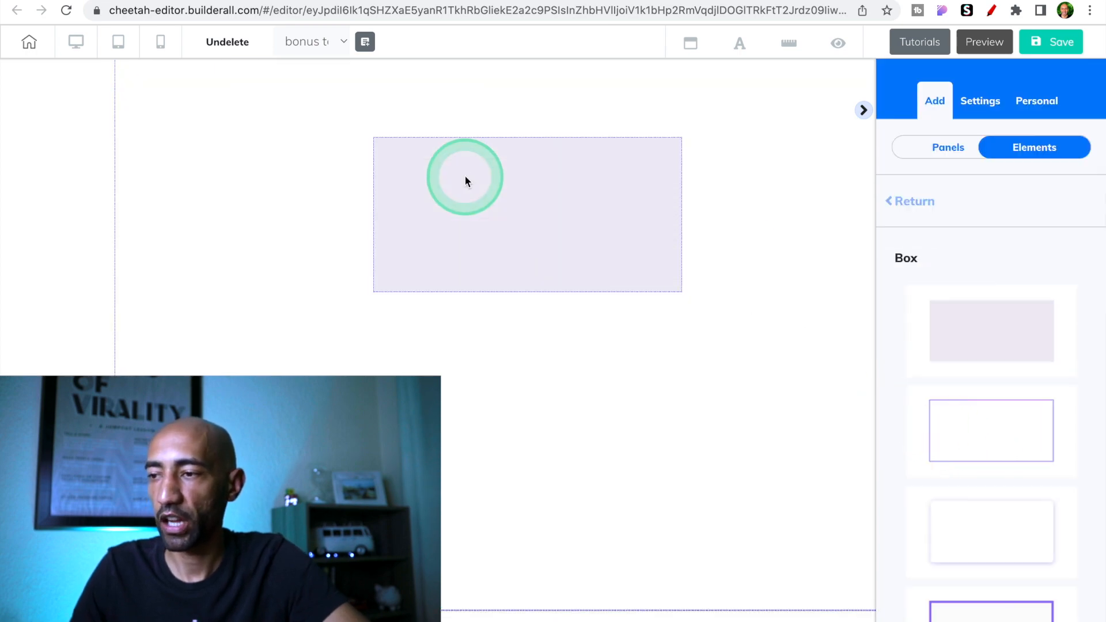
Stretch the box into a full-width banner along the panel's upper edge and set its background colour to red.
left_click(862, 109)
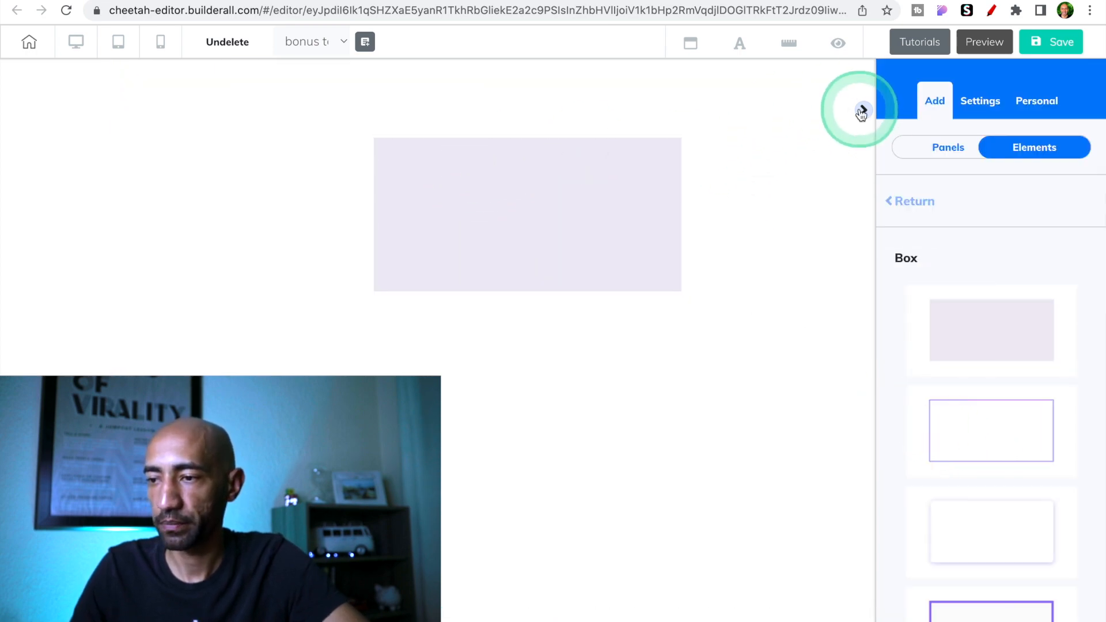
left_click(1095, 109)
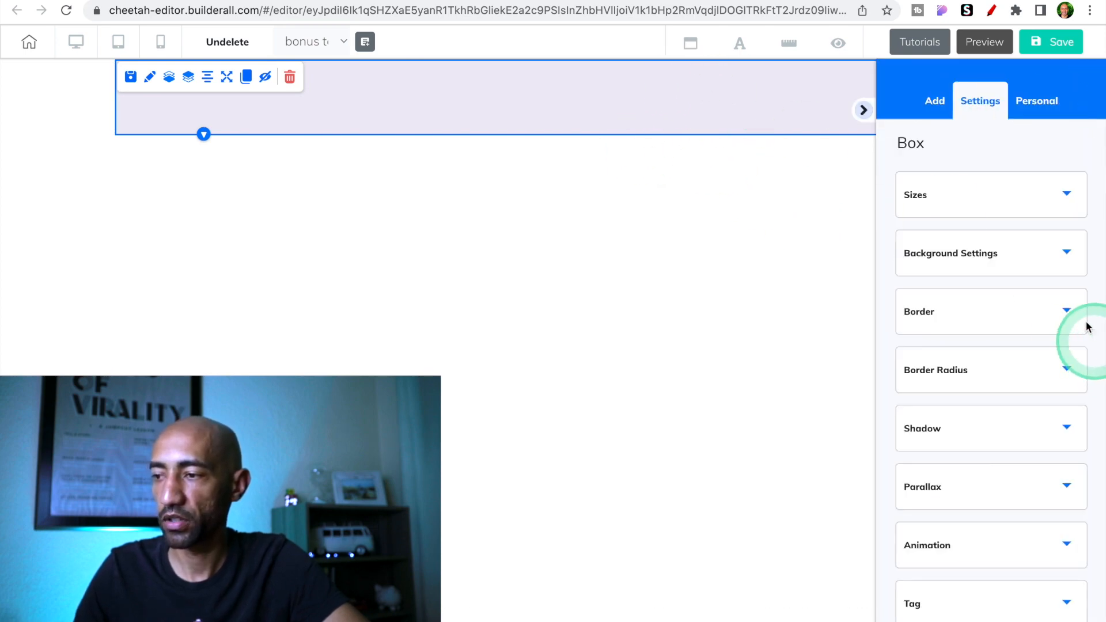
left_click(1066, 252)
left_click(914, 396)
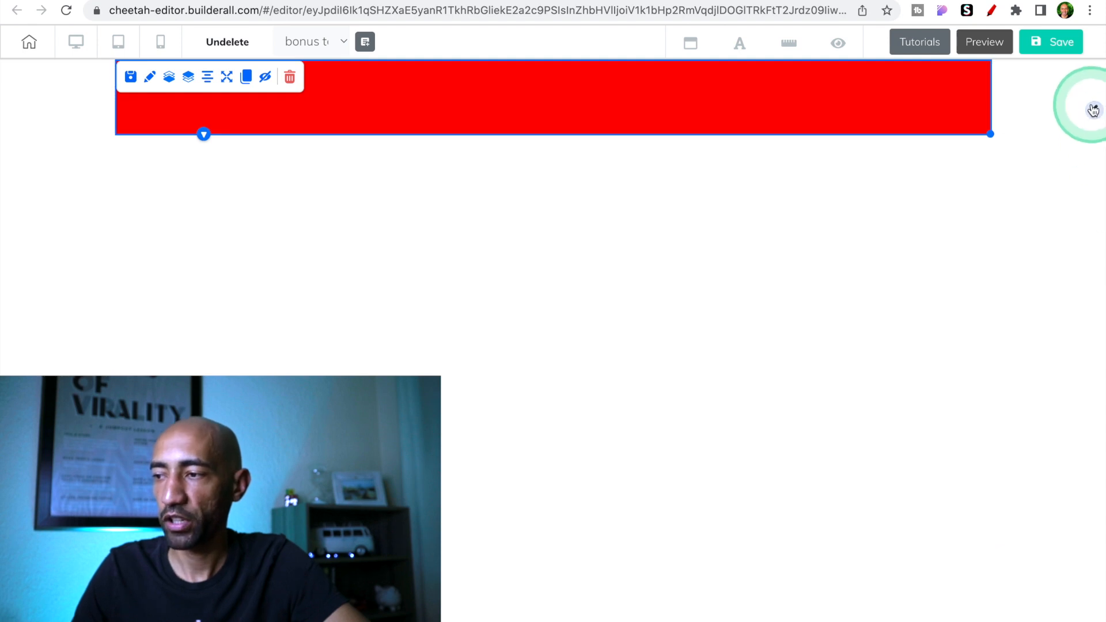
Add title text on the red banner reading "Attention: This Special Bonus Page Comes Down Soon! CLICK HERE to get 1K A Day Fast Track!!".
left_click(1093, 110)
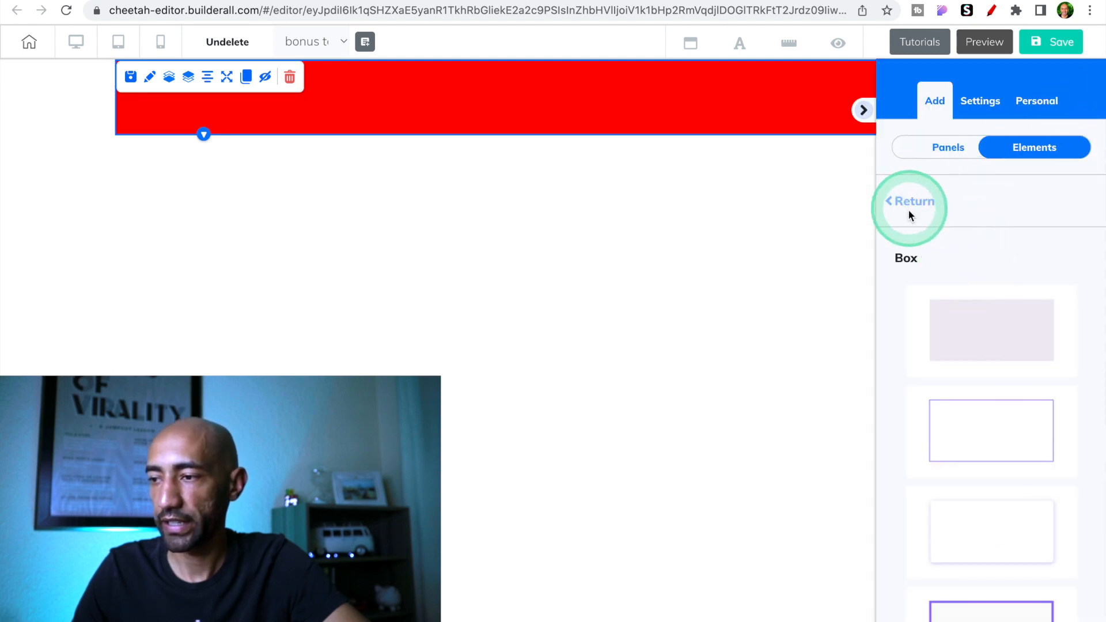
left_click(891, 204)
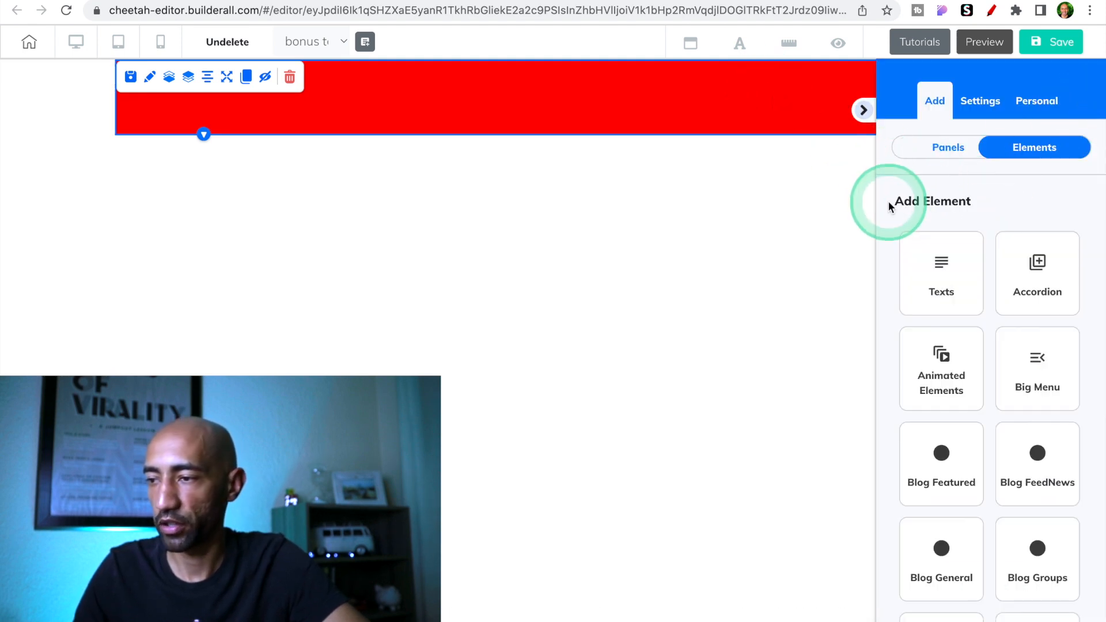
left_click(936, 265)
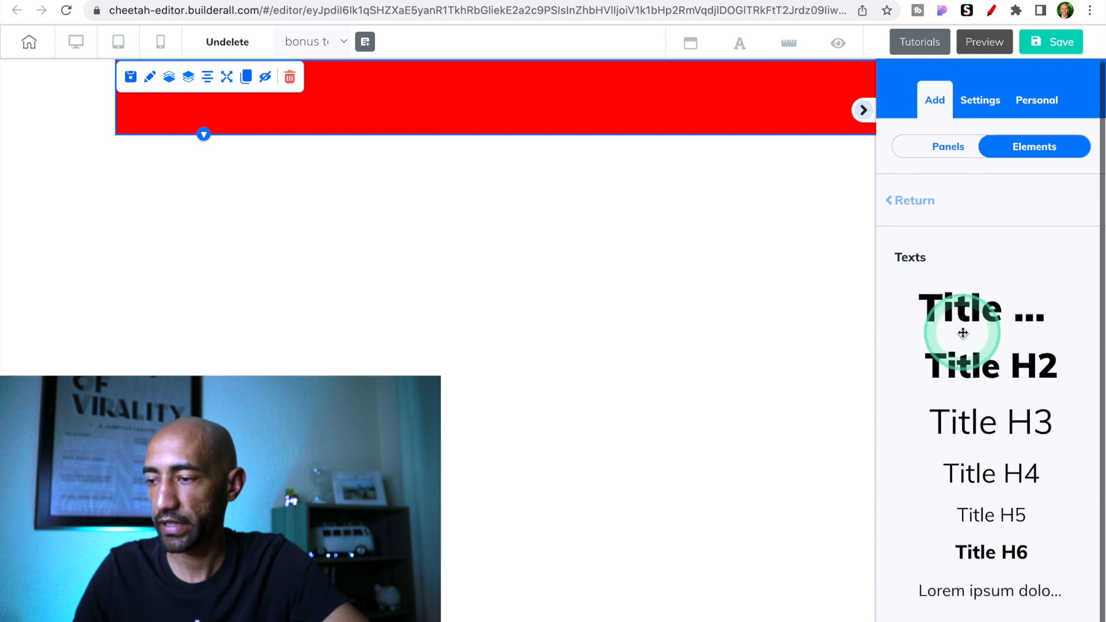
left_click_drag(963, 333, 546, 121)
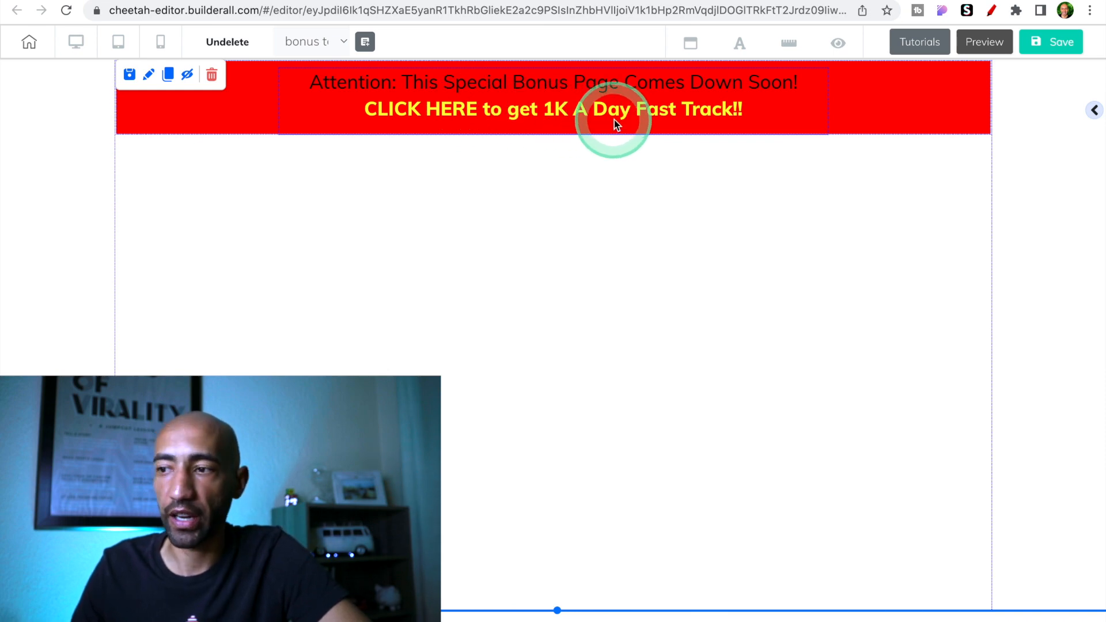
left_click_drag(614, 120, 614, 120)
left_click_drag(591, 396, 913, 208)
left_click_drag(1007, 162, 1093, 113)
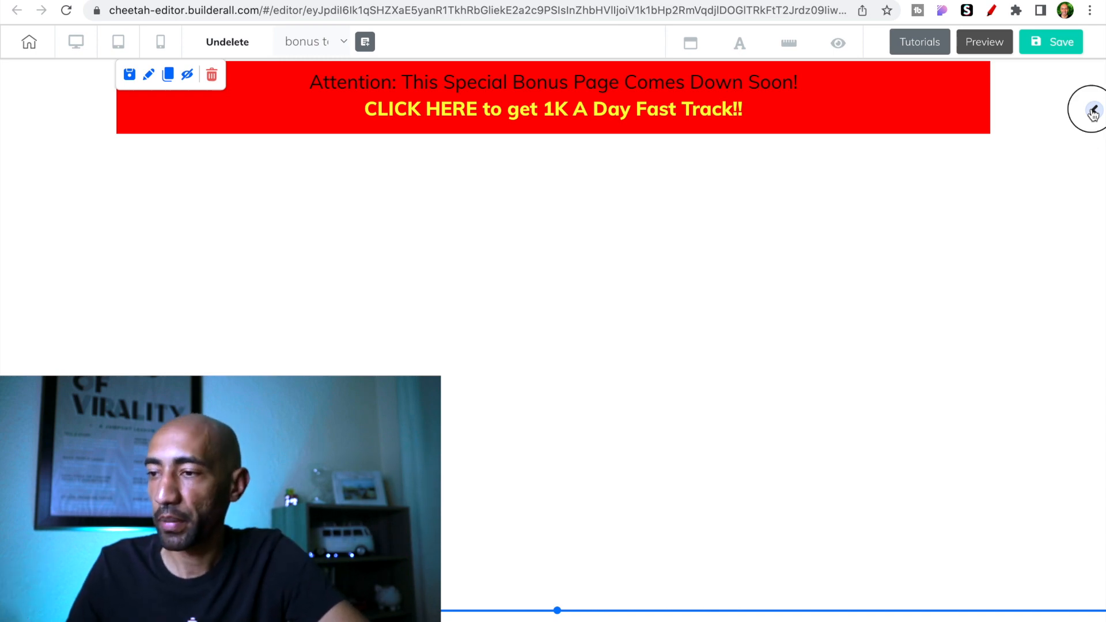
Add a horizontal Image element centred below the red attention banner.
left_click(1093, 111)
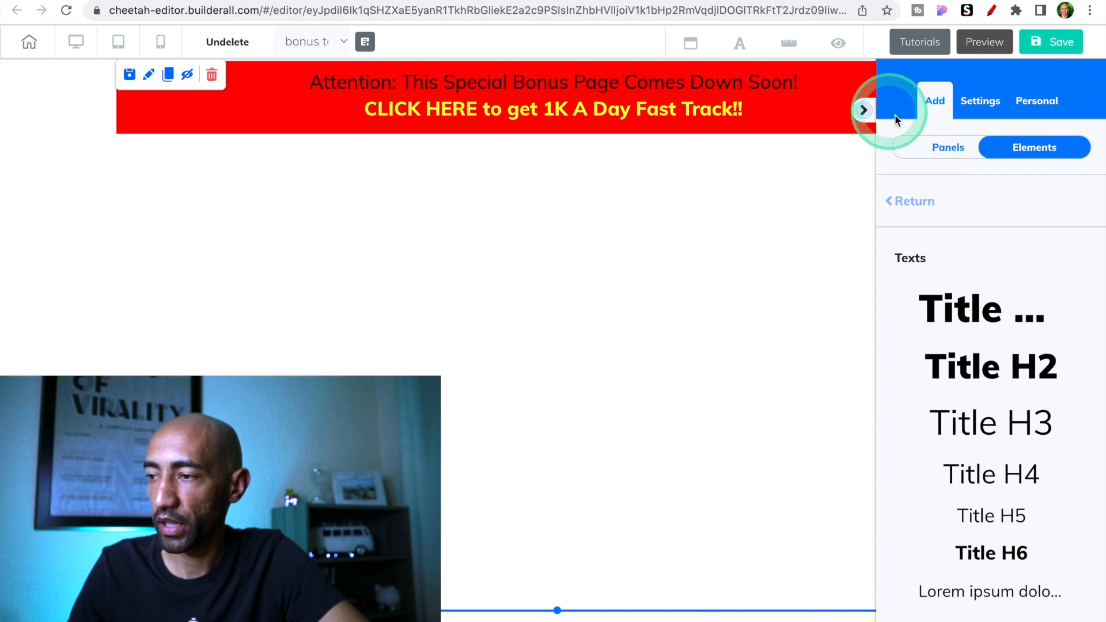
left_click(910, 198)
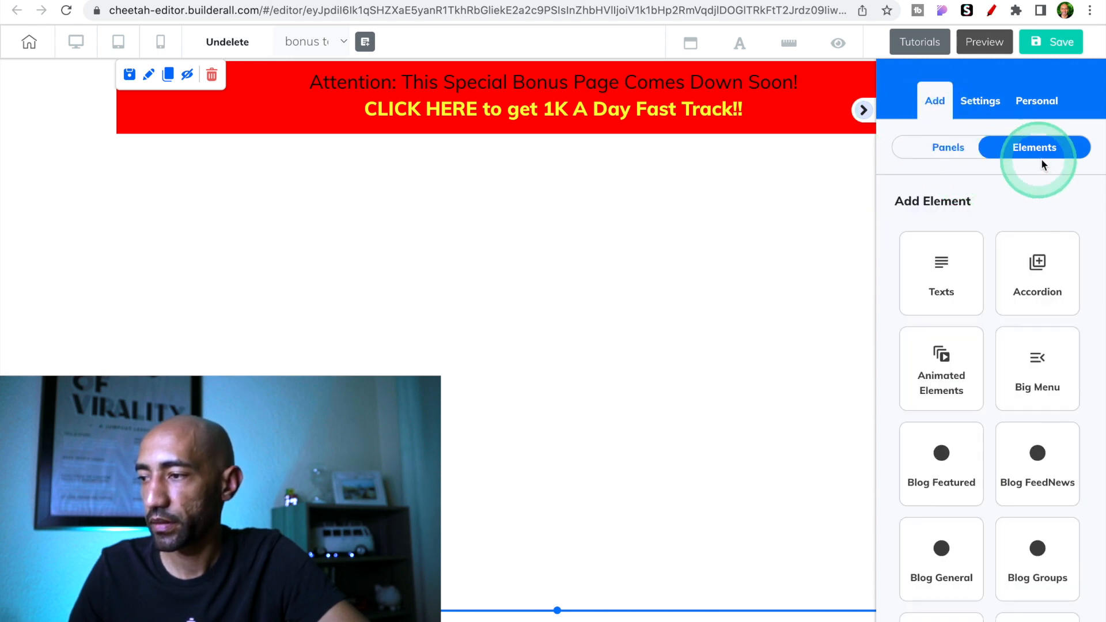
scroll(1036, 324, "down", 10)
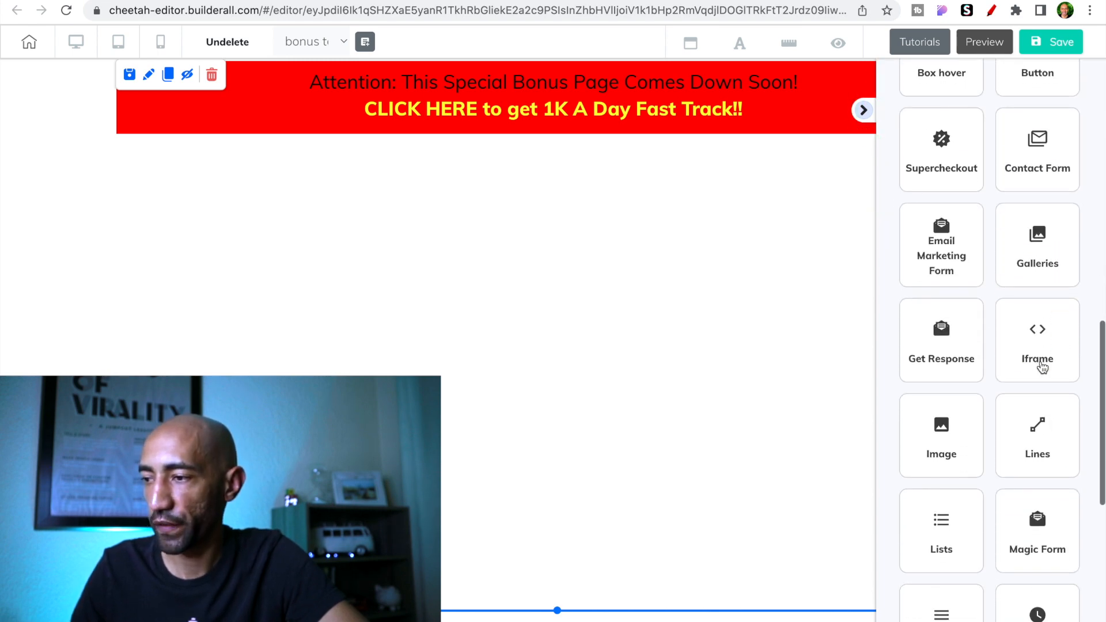
left_click(901, 464)
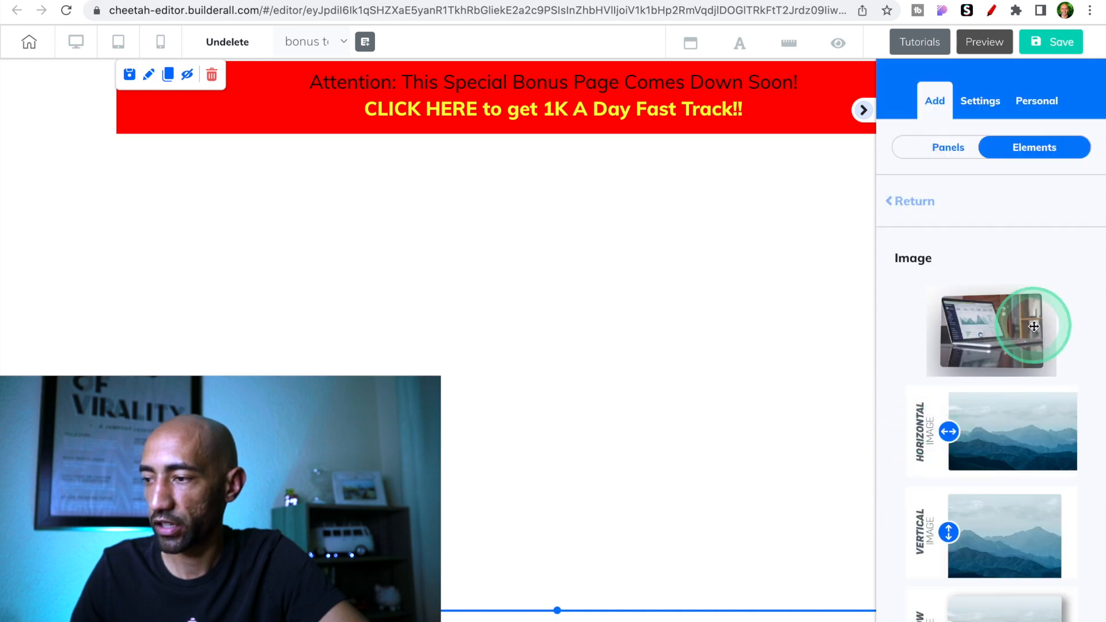
left_click(1014, 446)
left_click(864, 111)
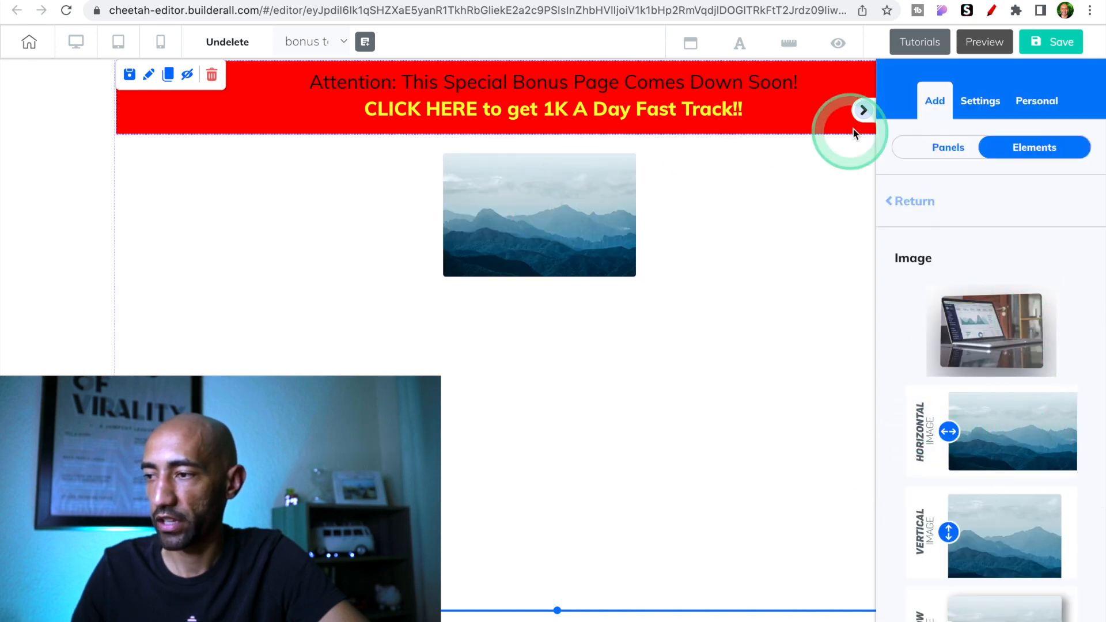
Replace the placeholder mountain picture with the gold "My Insane Bonus Bundle" banner image.
left_click(576, 239)
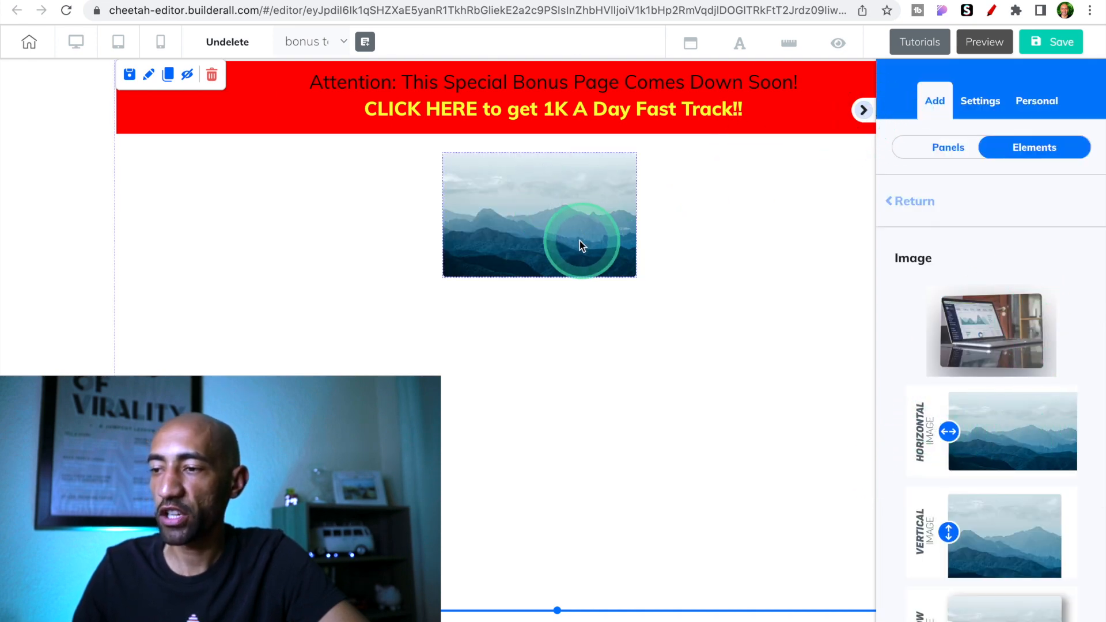
left_click(539, 231)
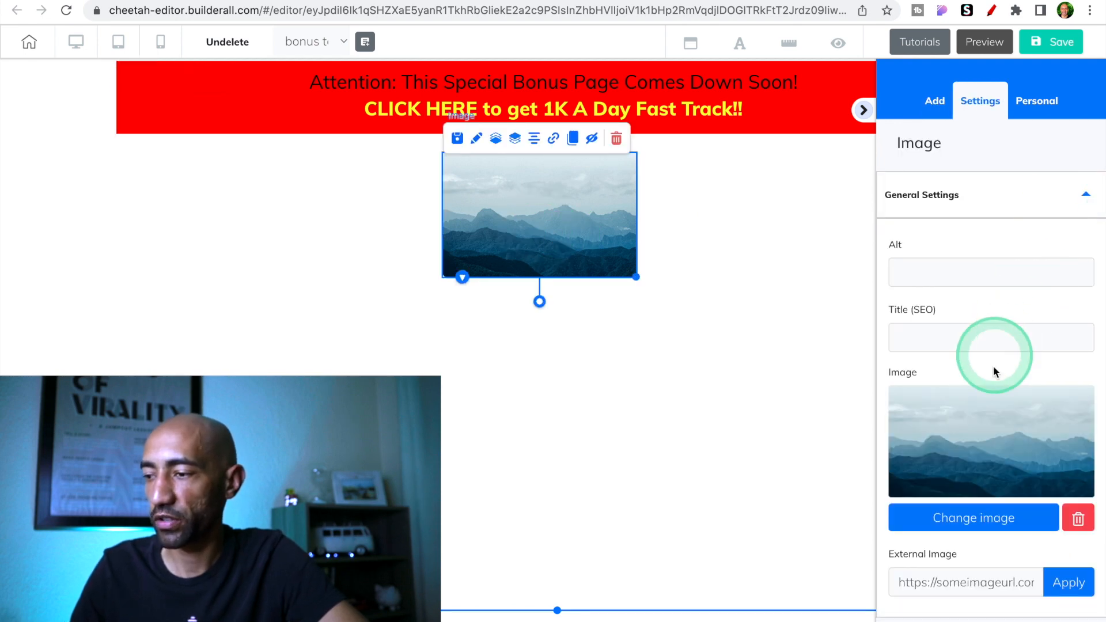
left_click(969, 519)
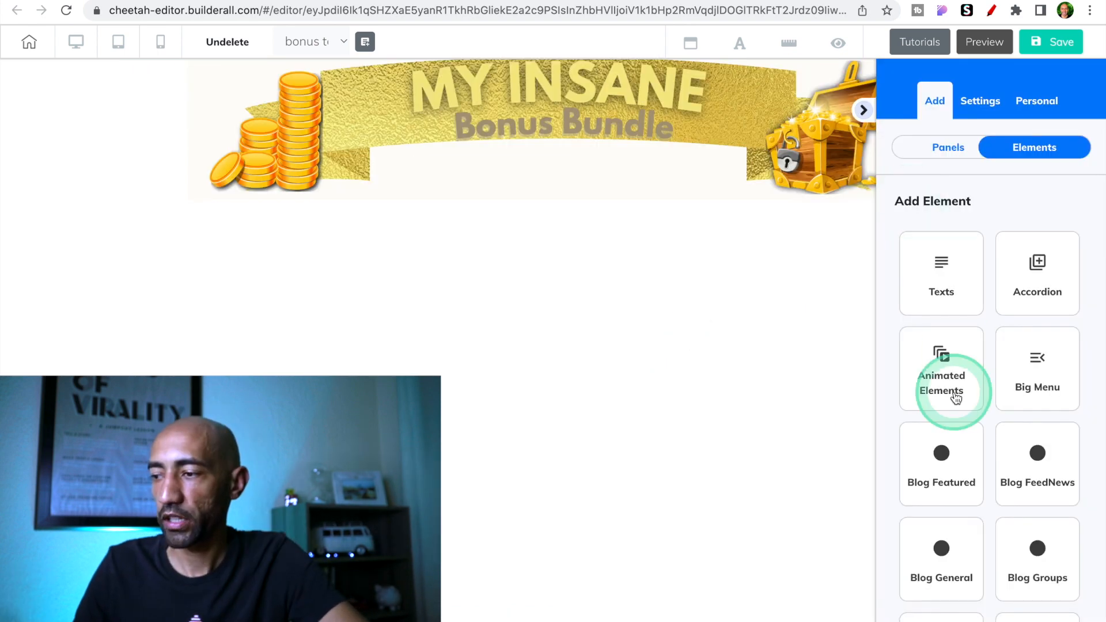
Add a solid Box below the bonus bundle image and give it a black background picture with glowing blue streaks.
scroll(957, 396, "down", 4)
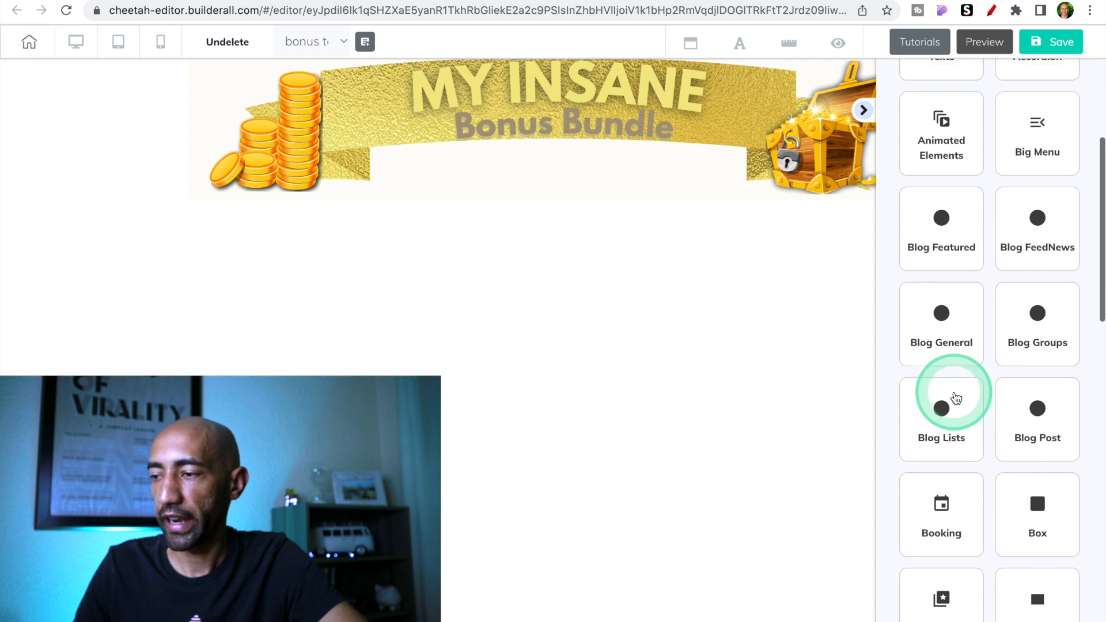
left_click(1030, 503)
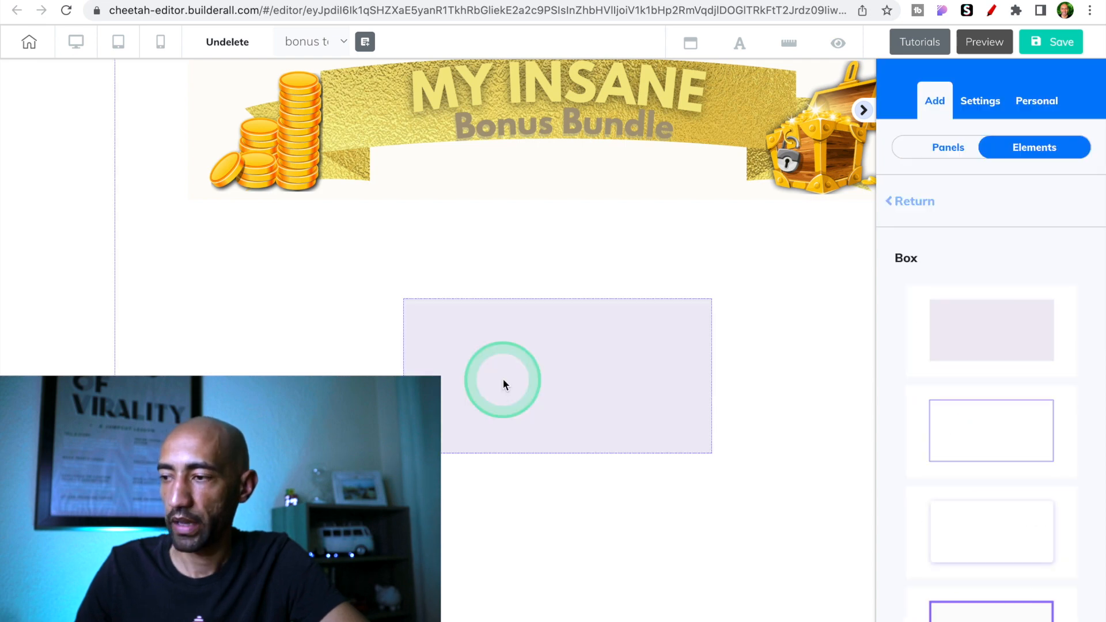
left_click(504, 385)
left_click(1053, 256)
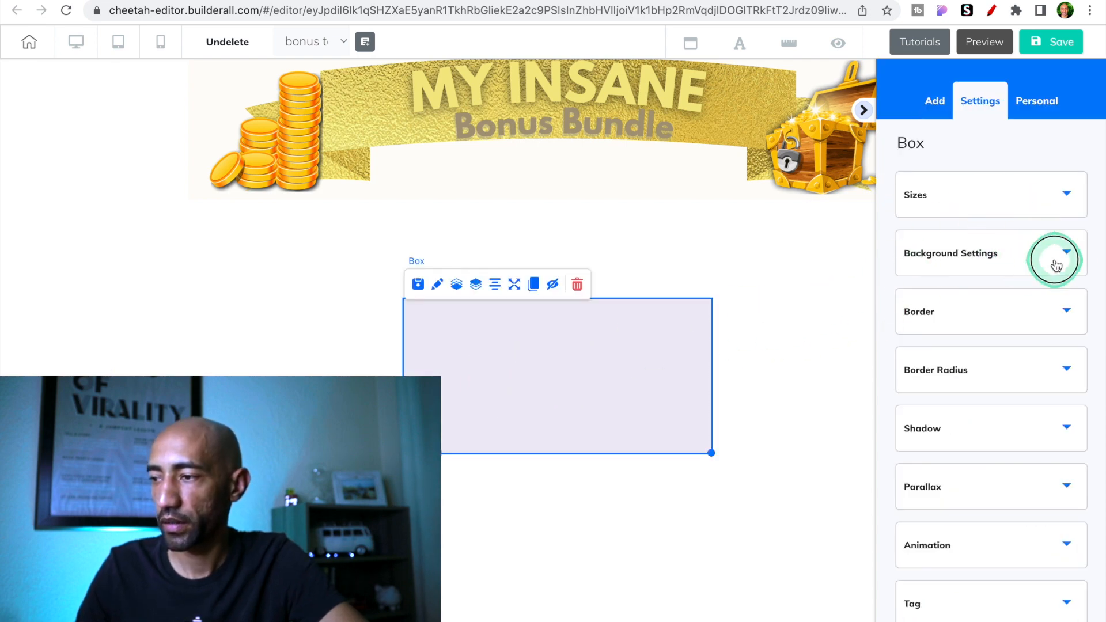
left_click(934, 459)
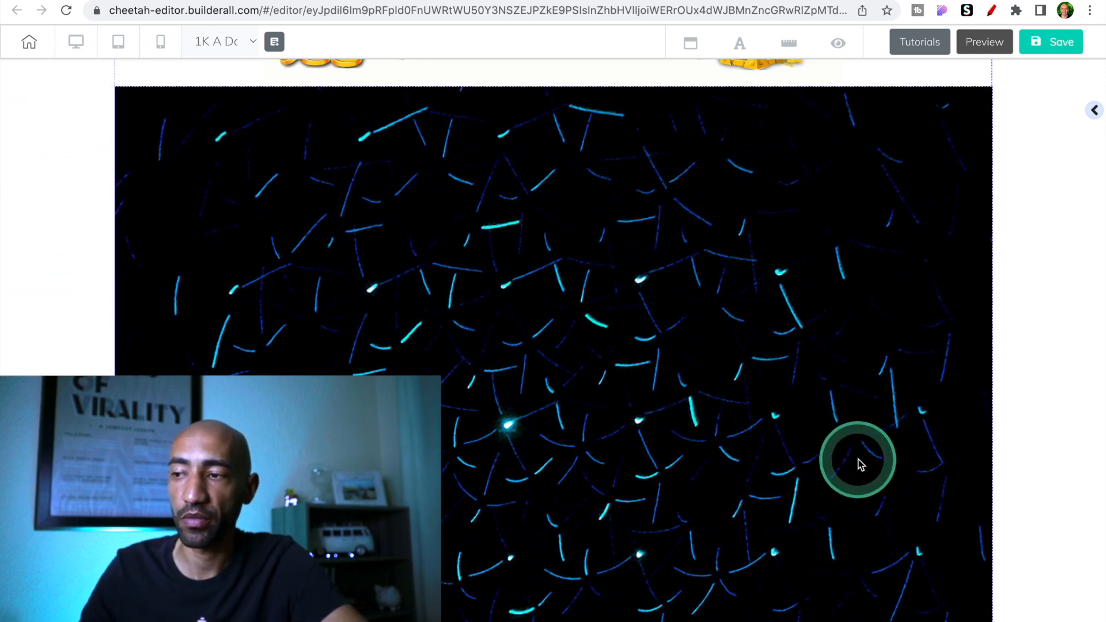
Add a white title below the laptop image with the headline beginning "The Simple 3-Step Formula I Used To Earn $5,203.89 Per Day During Lockdown".
scroll(748, 403, "down", 1)
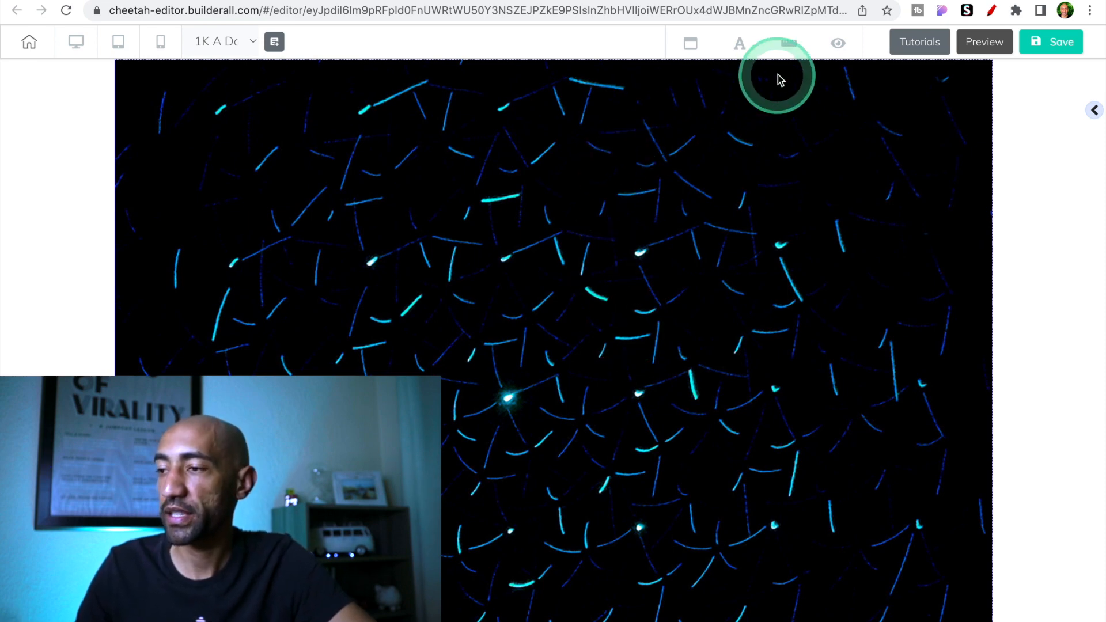
scroll(526, 426, "up", 3)
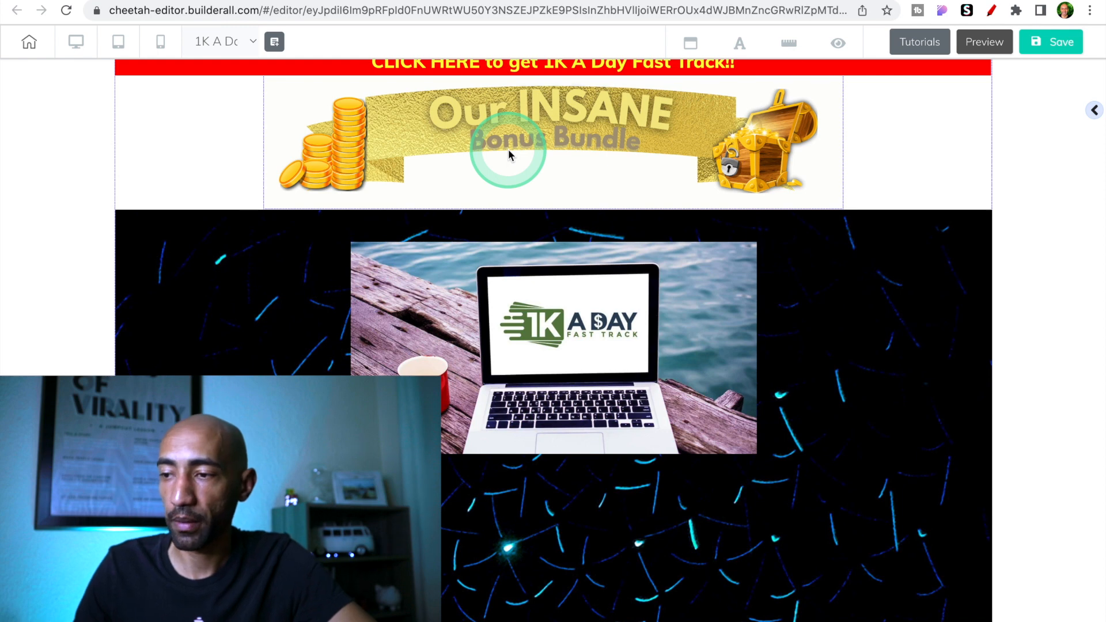
scroll(508, 150, "down", 3)
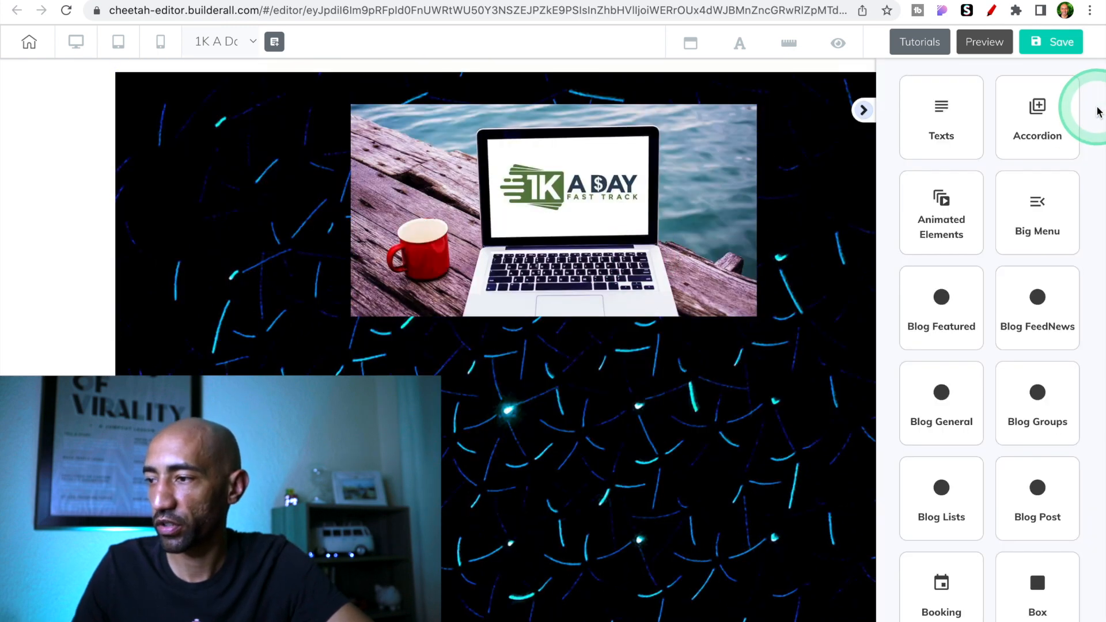
left_click(942, 136)
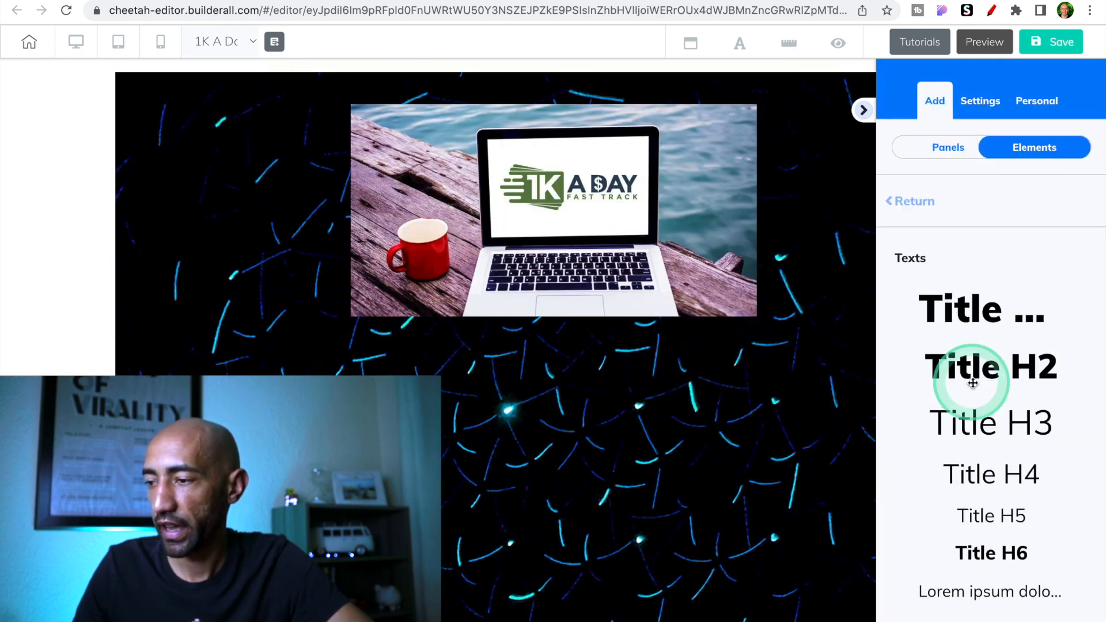
scroll(973, 382, "down", 1)
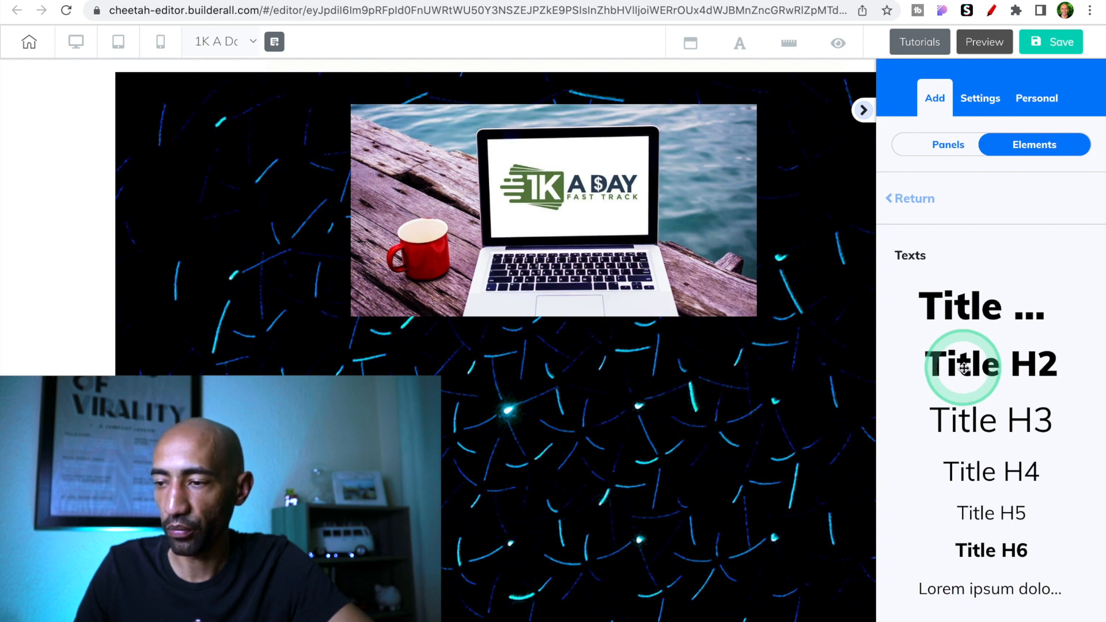
left_click(493, 367)
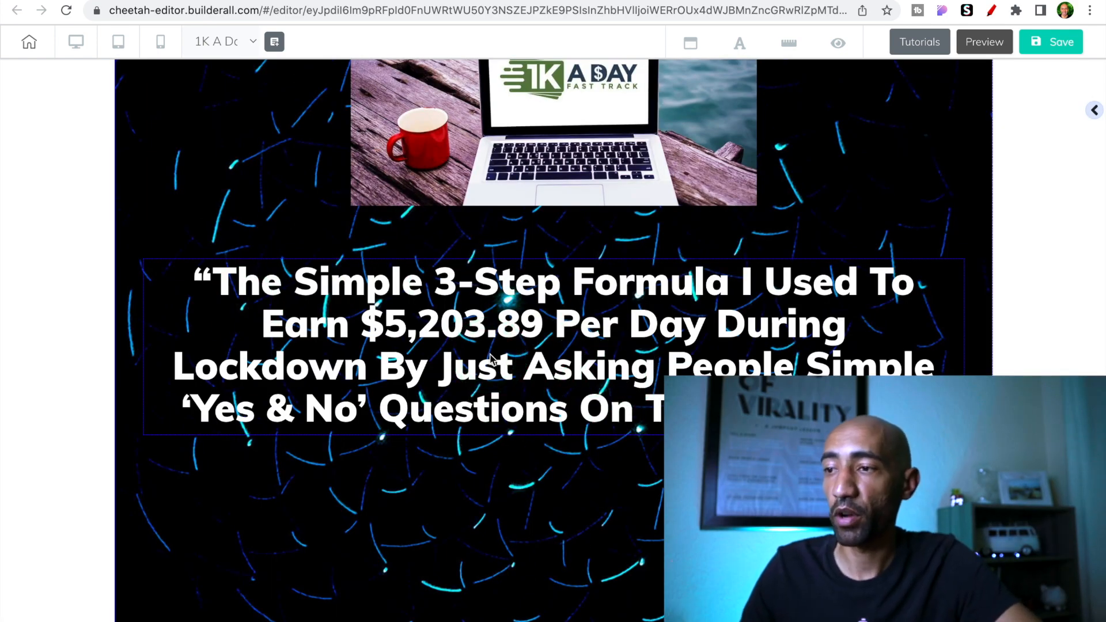
Switch to The Fast Tracks webclass registration page and highlight its main headline as the source of the title text.
left_click(410, 141)
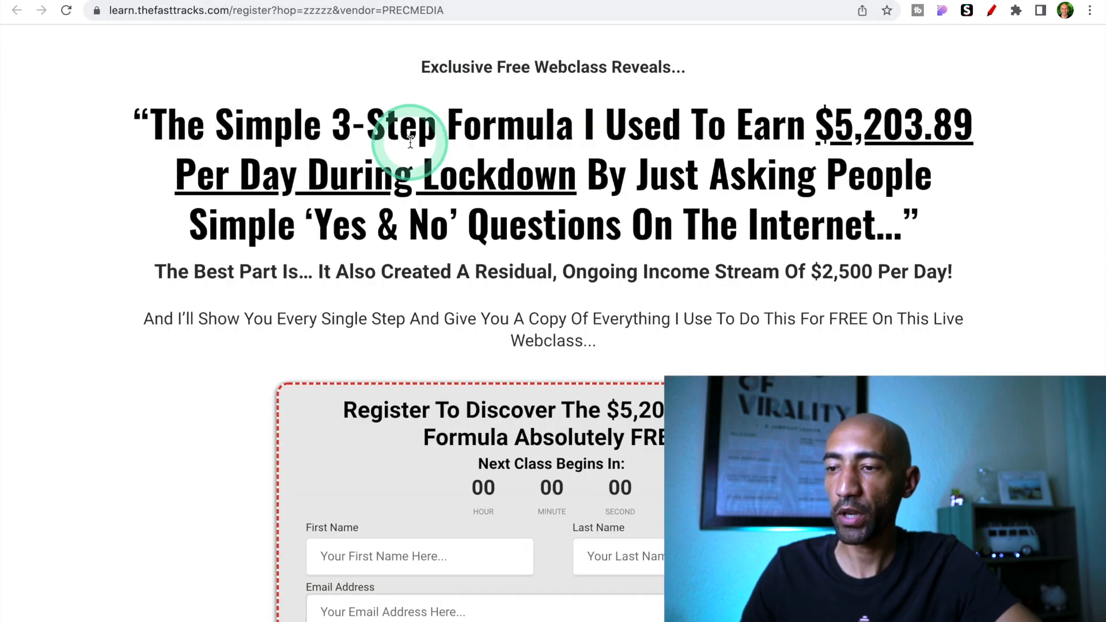
left_click_drag(157, 127, 905, 209)
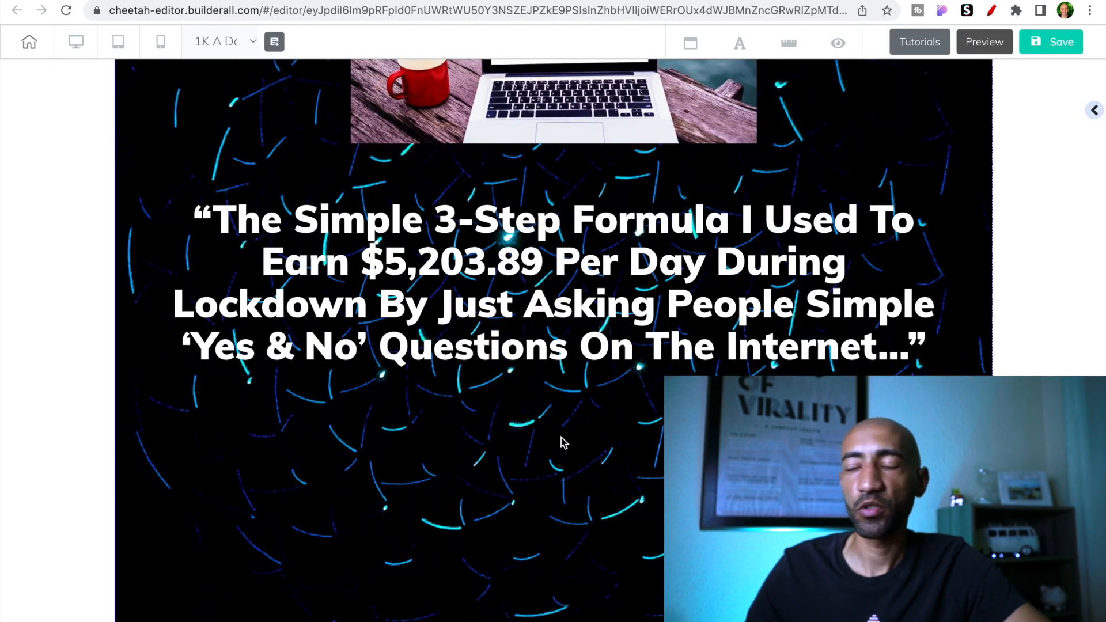
left_click(722, 232)
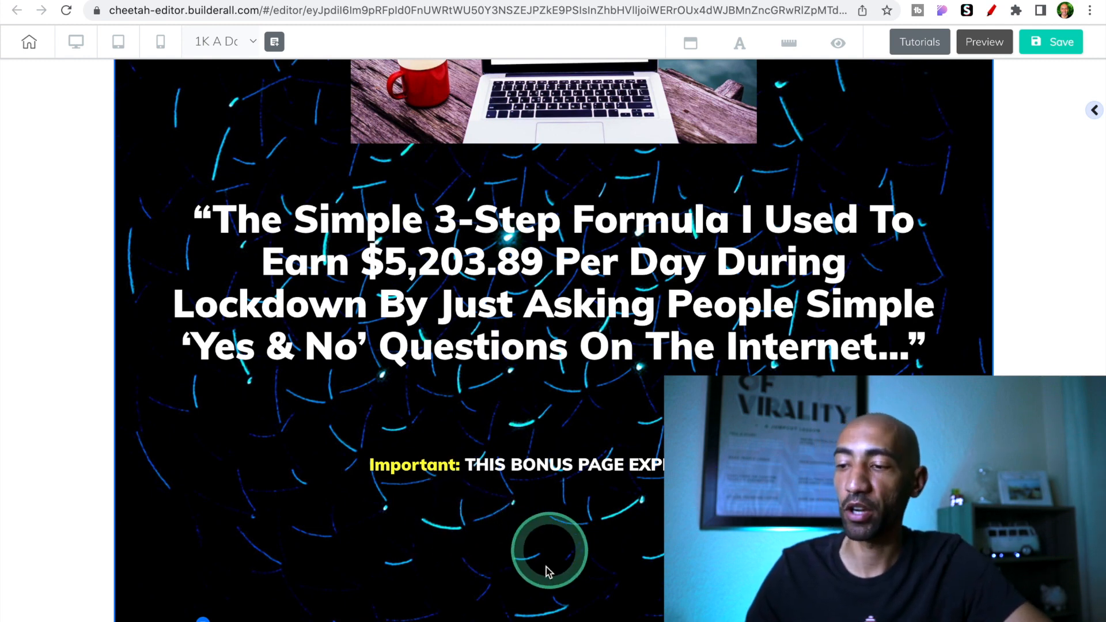
Add a circular countdown timer below the "Important: THIS BONUS PAGE EXPIRES IN..." text.
left_click(1094, 111)
left_click(930, 99)
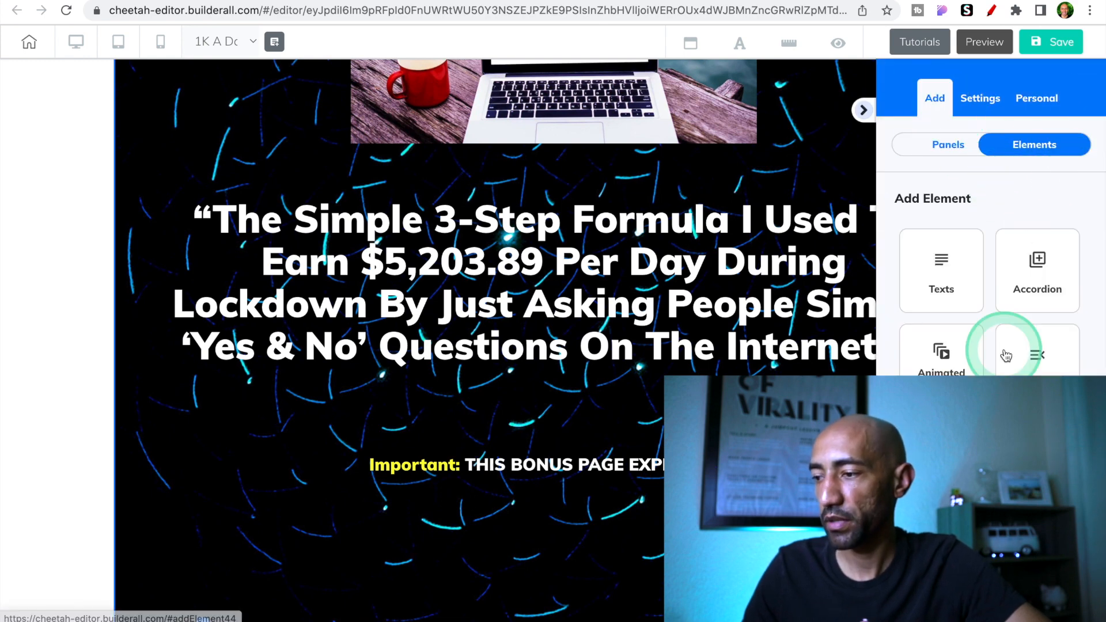
scroll(1003, 348, "down", 10)
scroll(1004, 353, "down", 6)
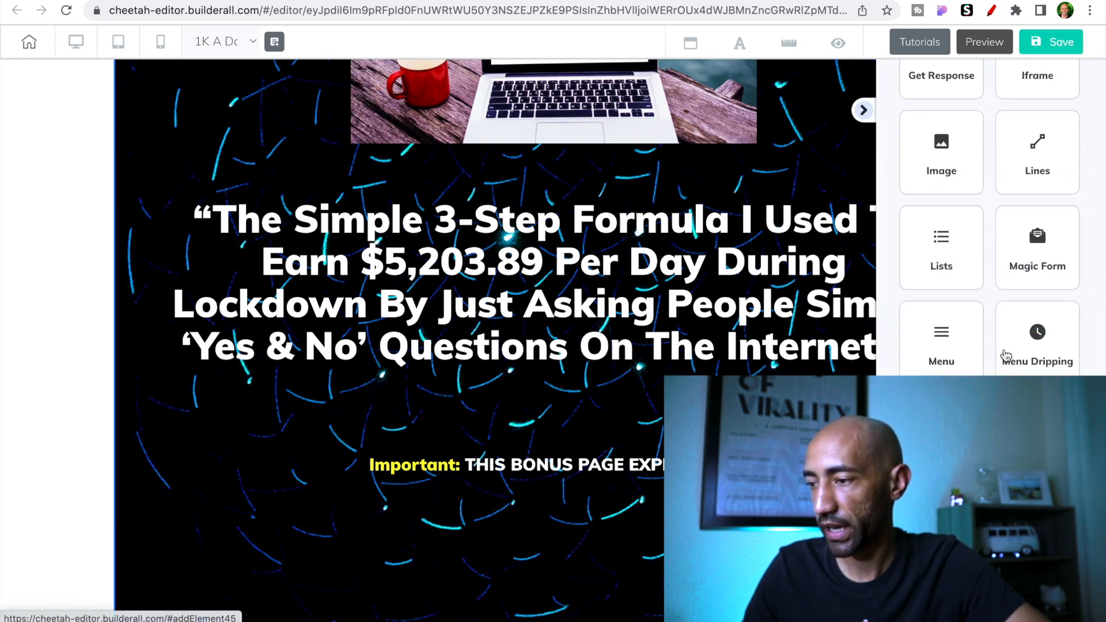
left_click(1002, 352)
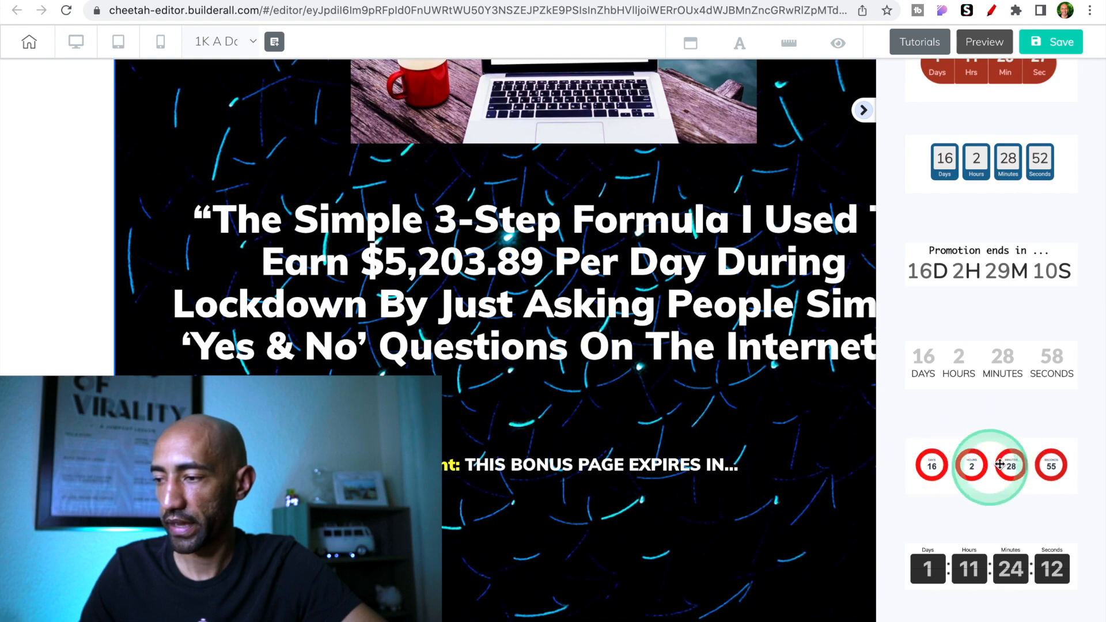
left_click_drag(992, 481, 318, 439)
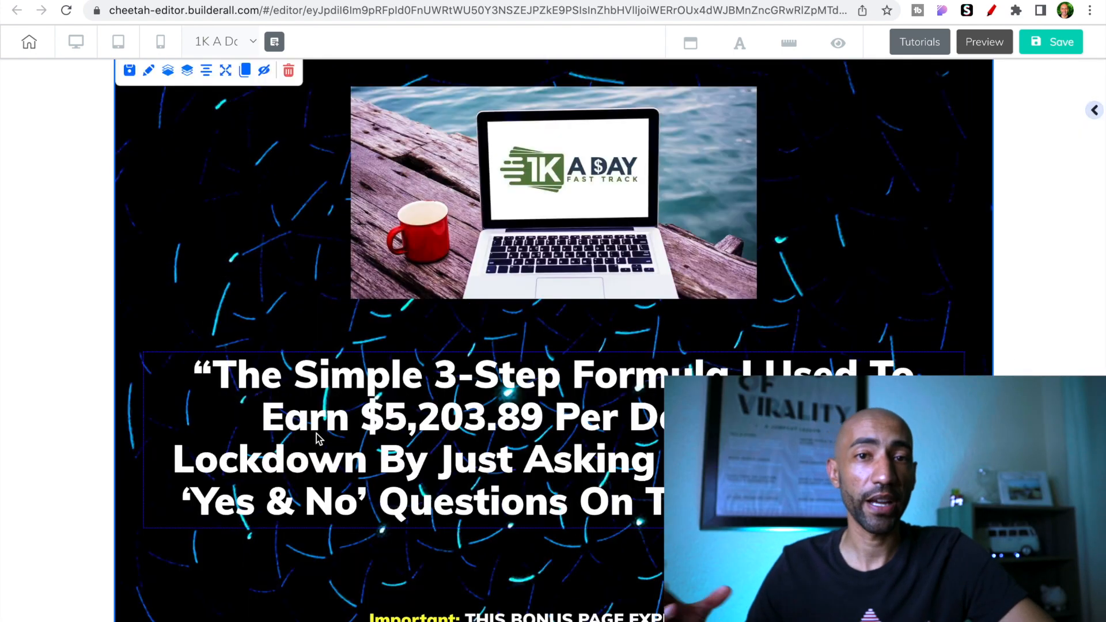
scroll(318, 439, "down", 3)
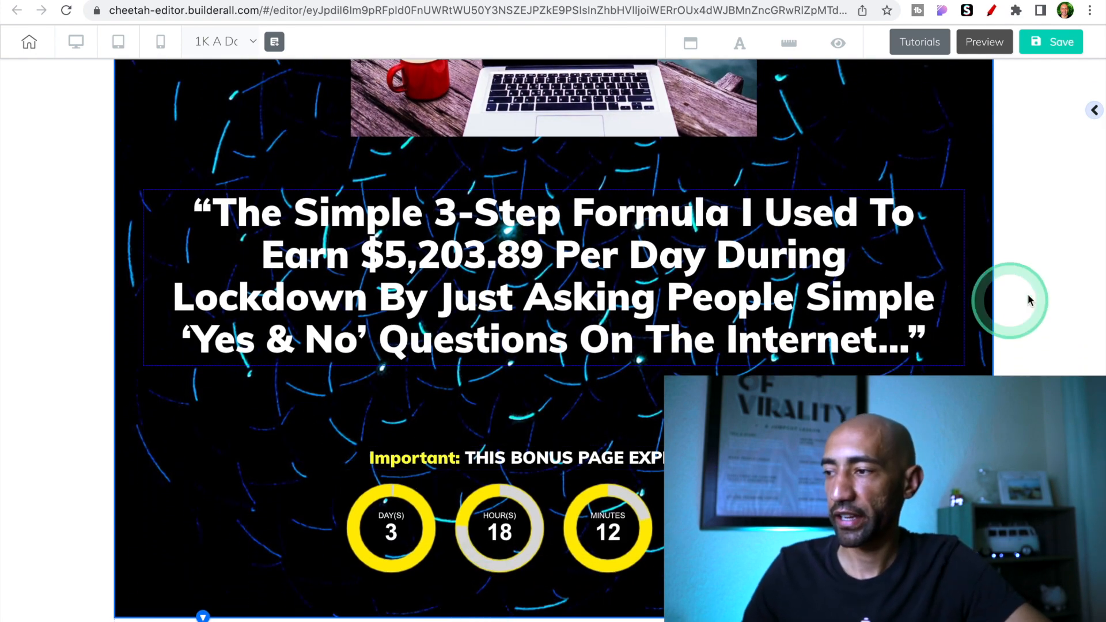
Add a Button element below the countdown timer as a wide yellow button reading "CLICK HERE TO SECURE YOUR COPY AND YOUR BONUSES".
left_click(1094, 111)
left_click(1018, 151)
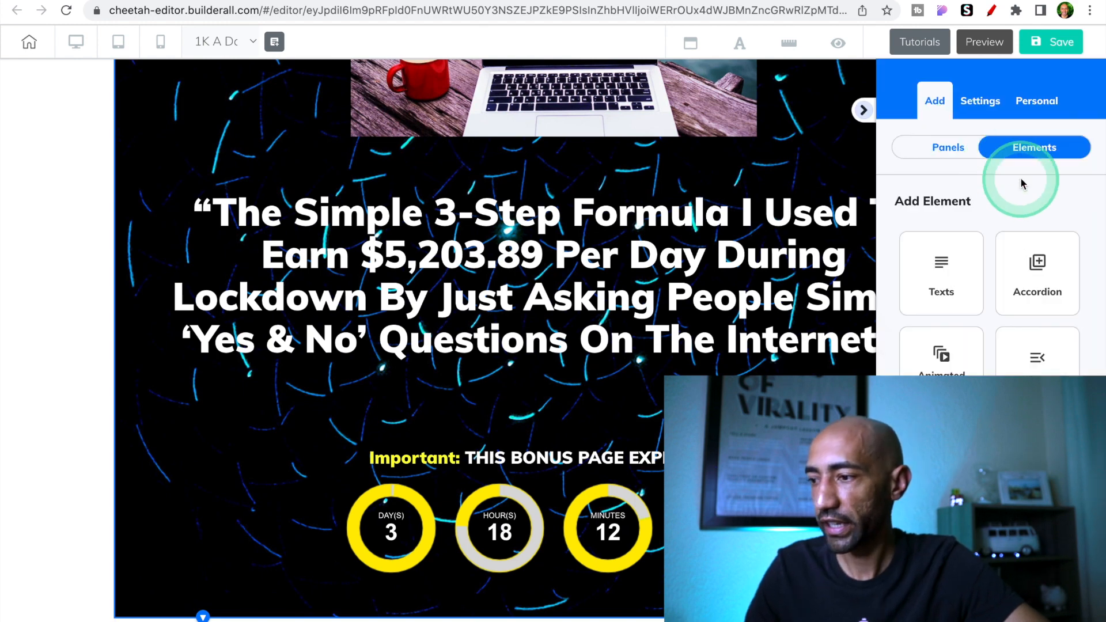
scroll(955, 328, "down", 5)
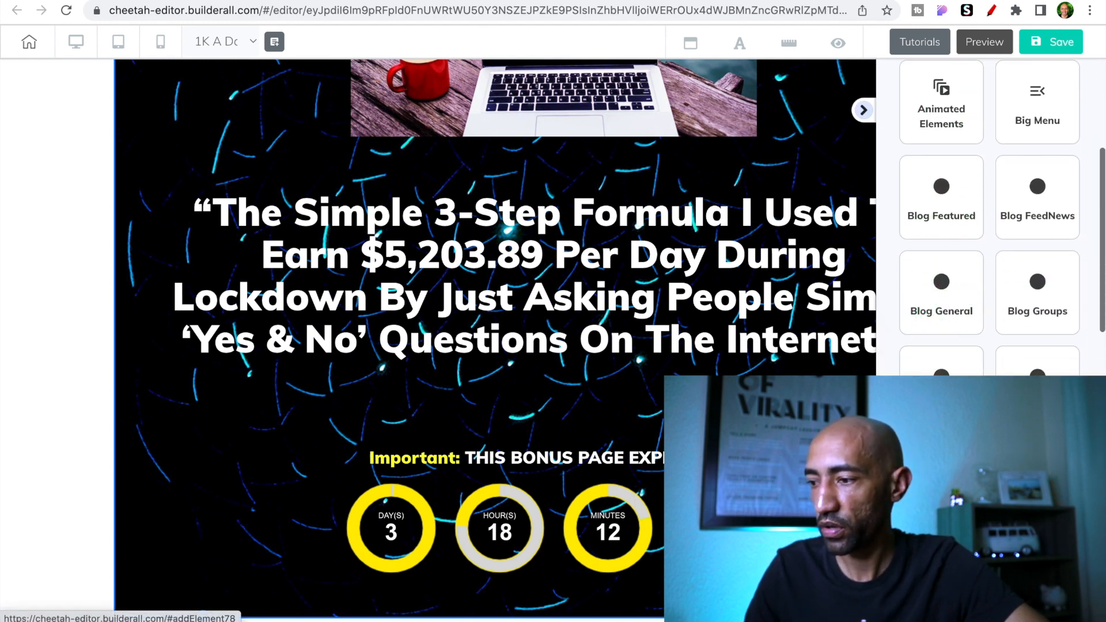
scroll(955, 341, "down", 3)
left_click(945, 441)
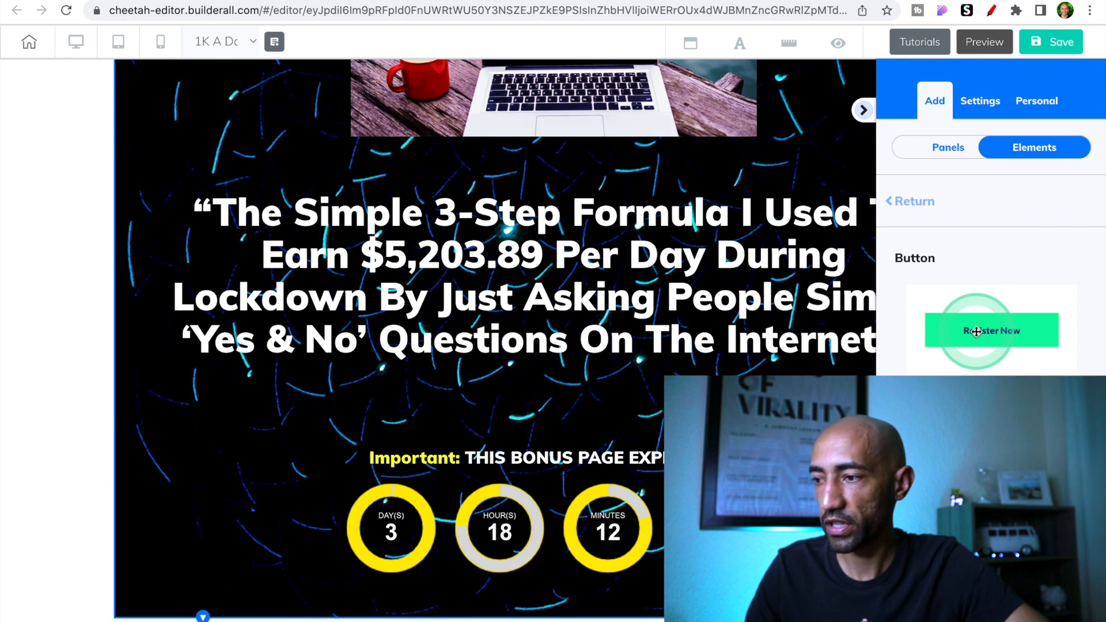
left_click_drag(976, 331, 477, 590)
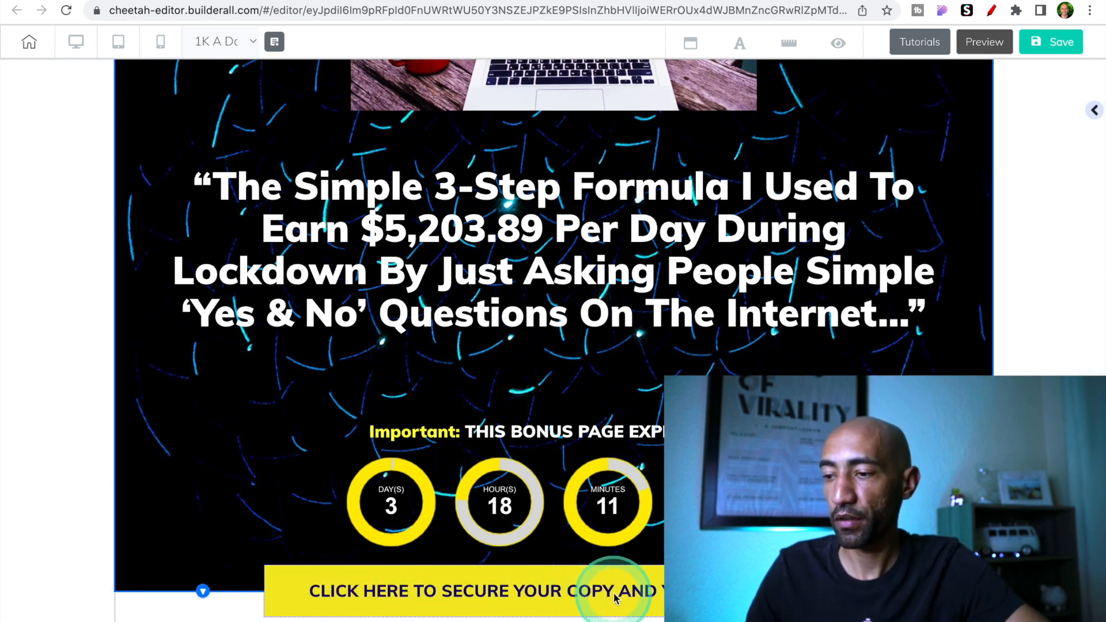
Open the headline settings of the yellow call-to-action button to review its text, and keep the button selected.
left_click(1094, 110)
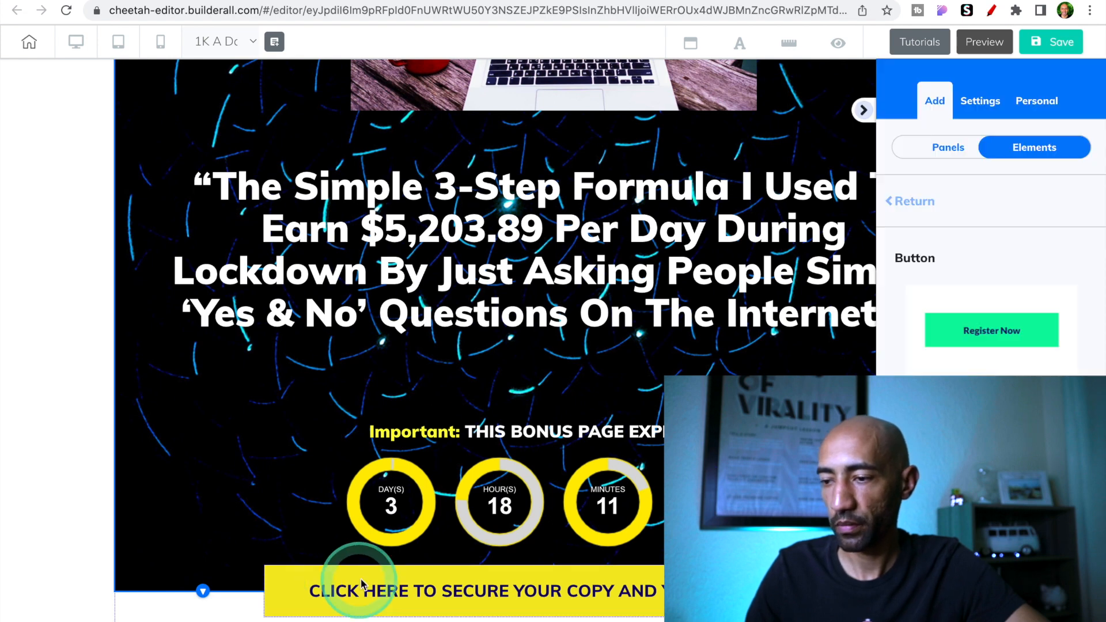
left_click(361, 586)
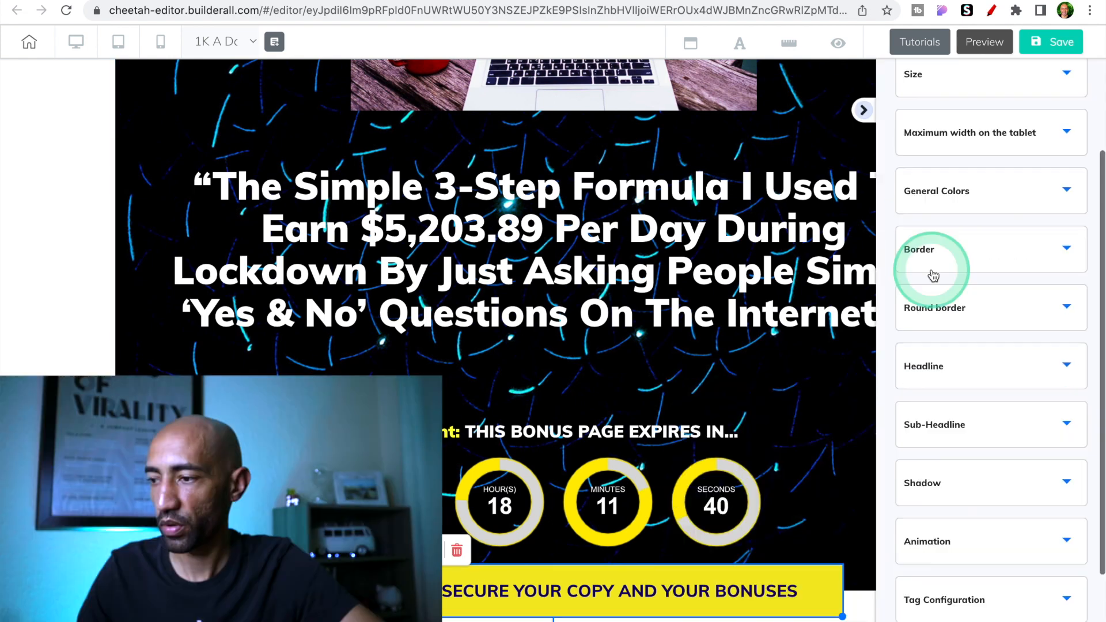
left_click(1050, 364)
left_click(986, 446)
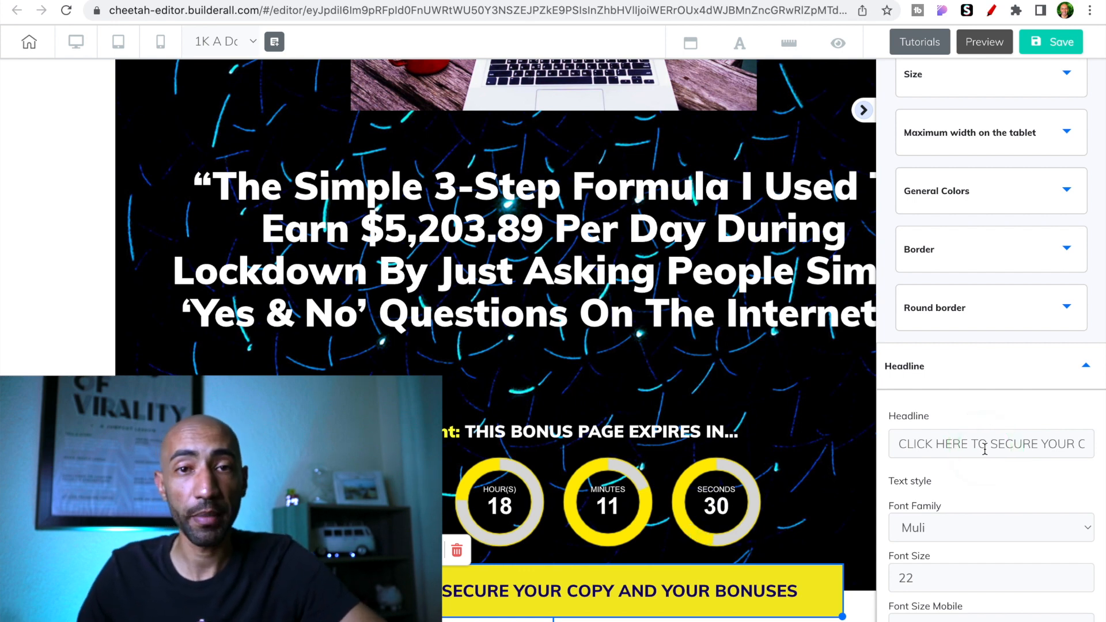
left_click(573, 581)
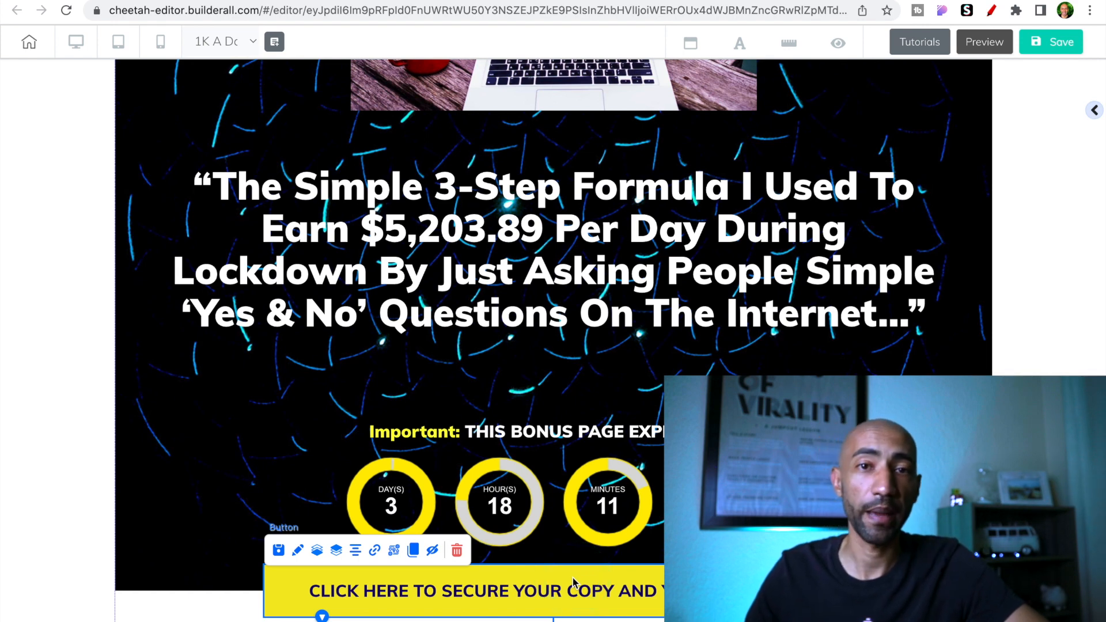
left_click(564, 583)
left_click(433, 589)
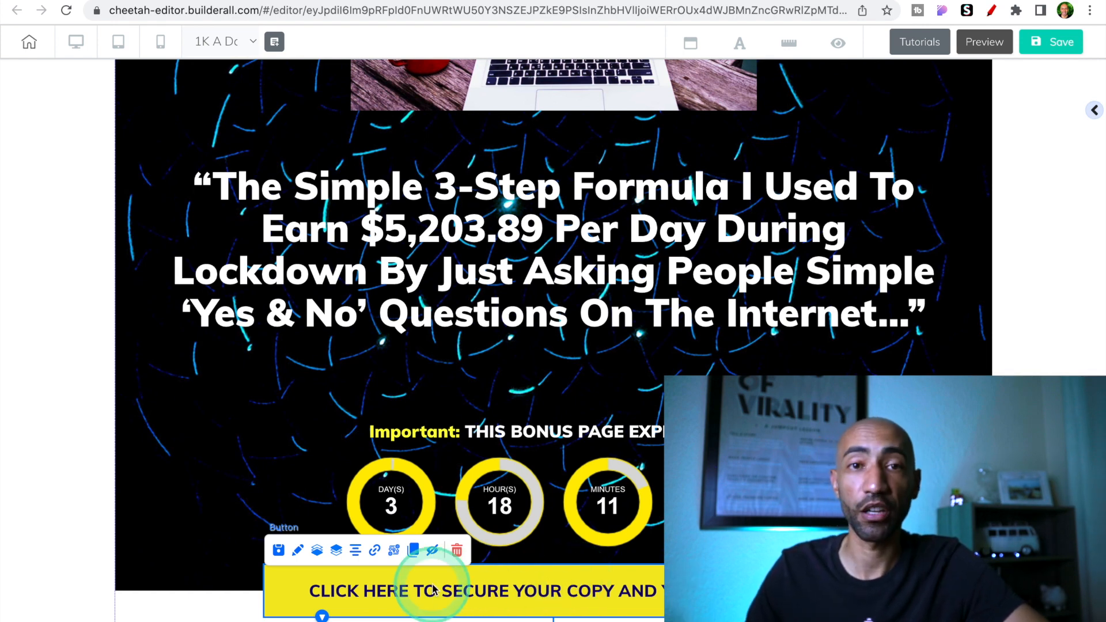
left_click(530, 581)
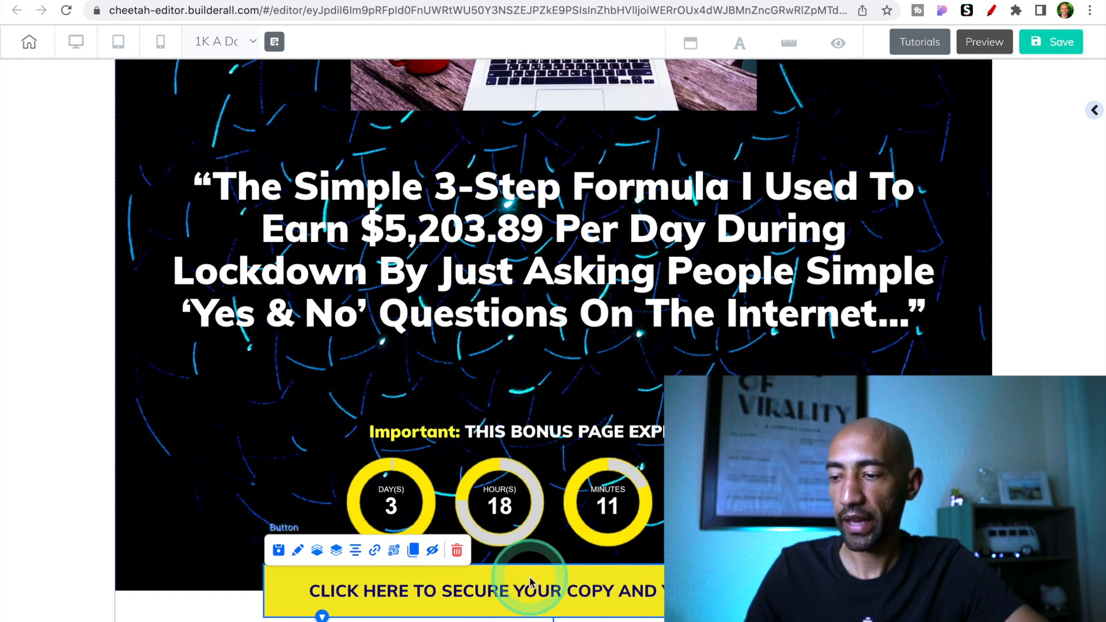
left_click(376, 551)
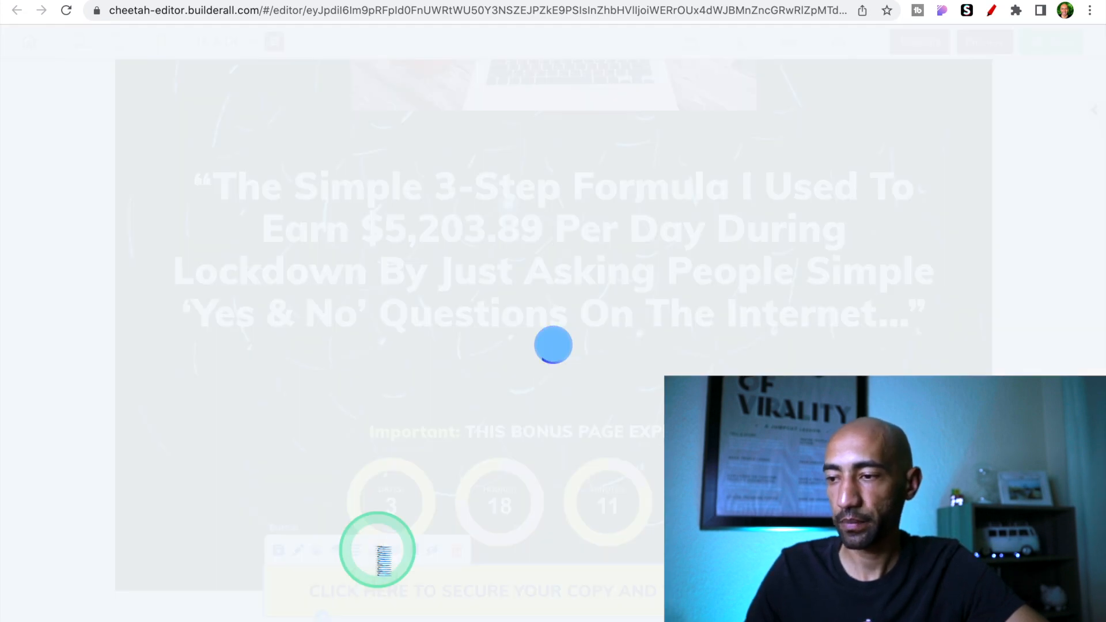
left_click(240, 92)
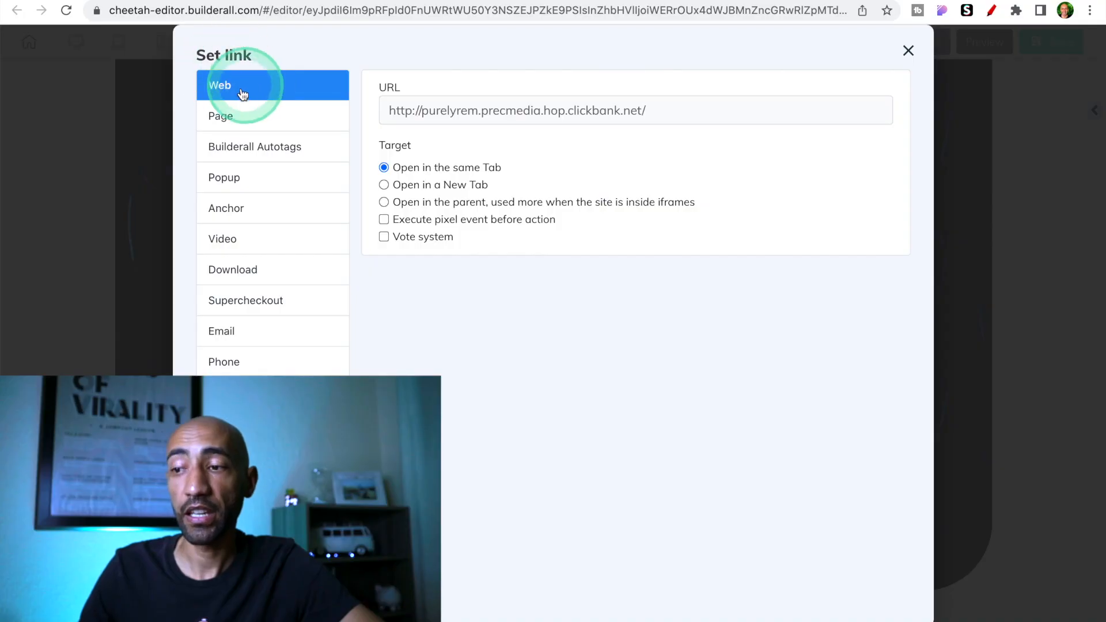
left_click(654, 118)
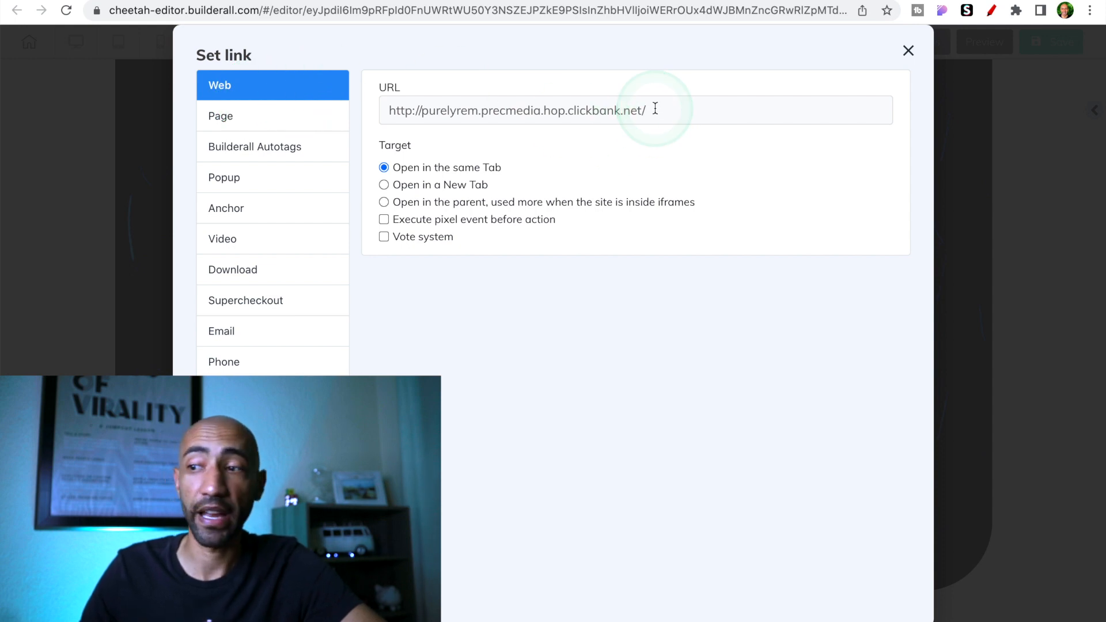
scroll(682, 265, "down", 2)
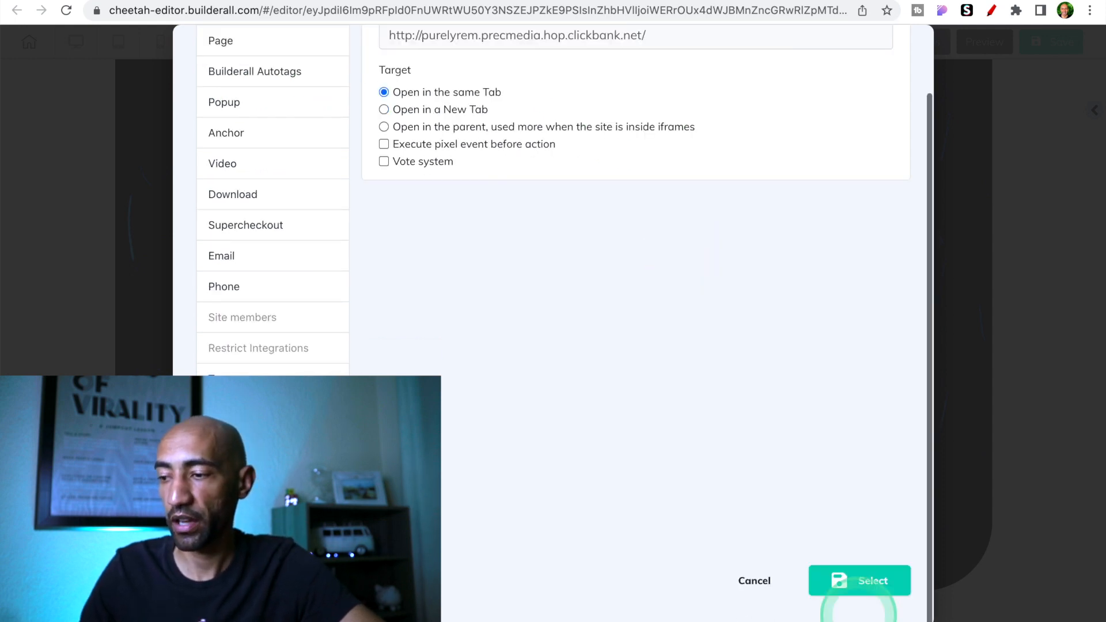
left_click(871, 582)
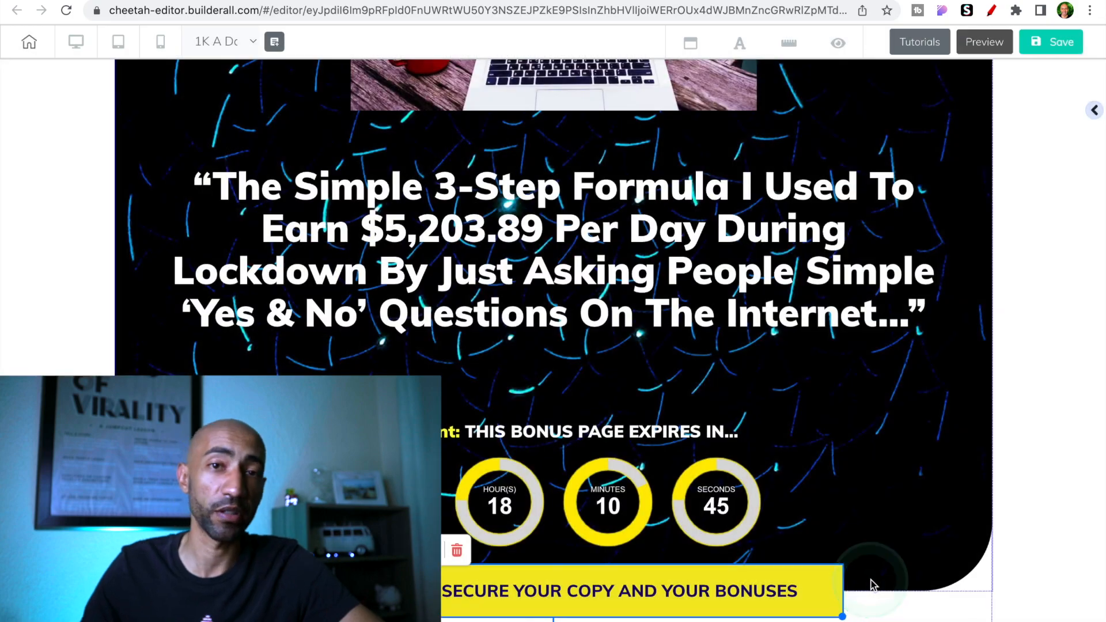
scroll(570, 229, "up", 6)
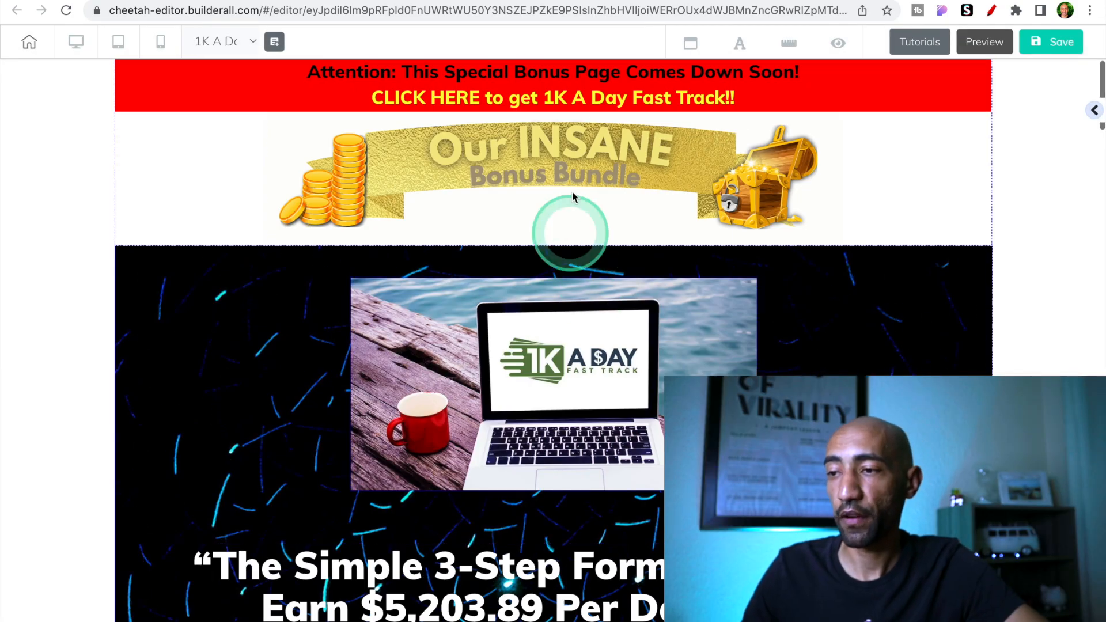
double_click(586, 99)
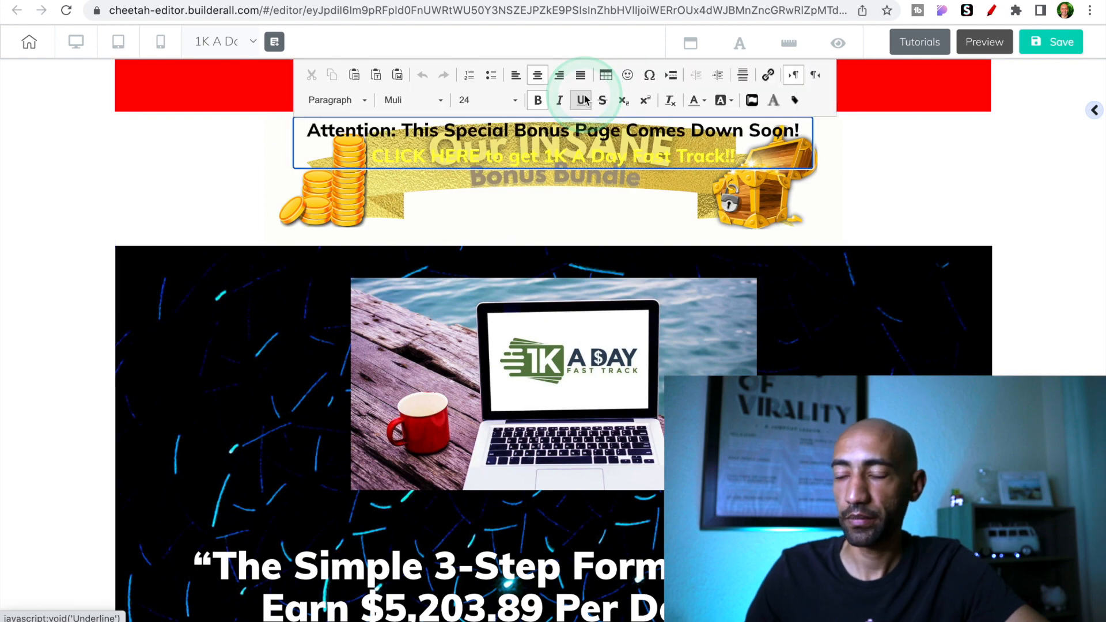
left_click_drag(308, 130, 813, 163)
left_click(768, 80)
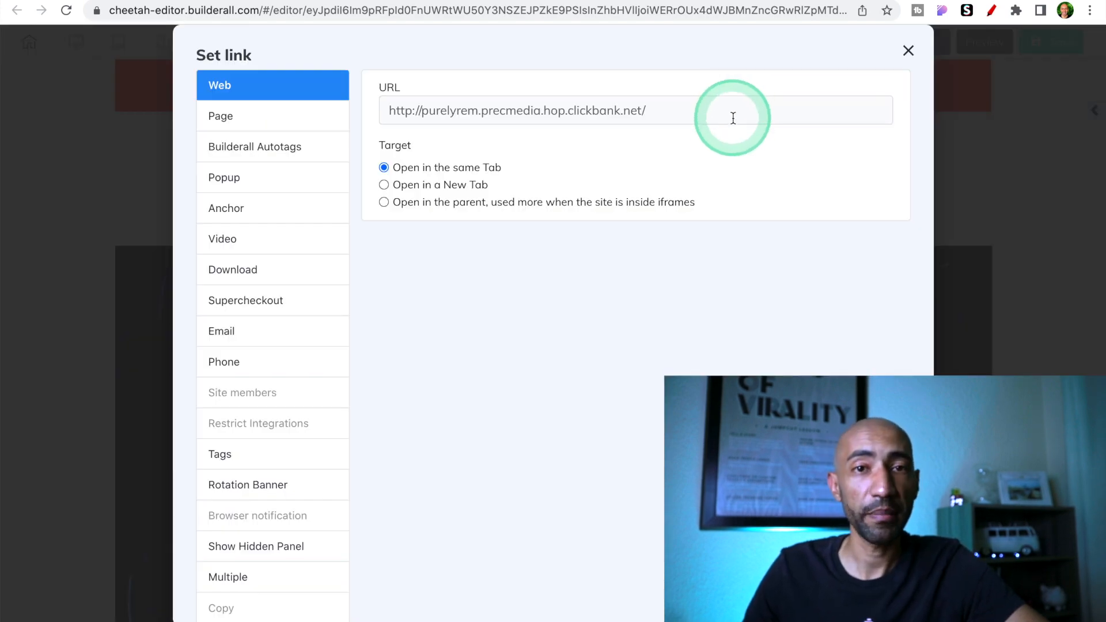
scroll(673, 242, "down", 2)
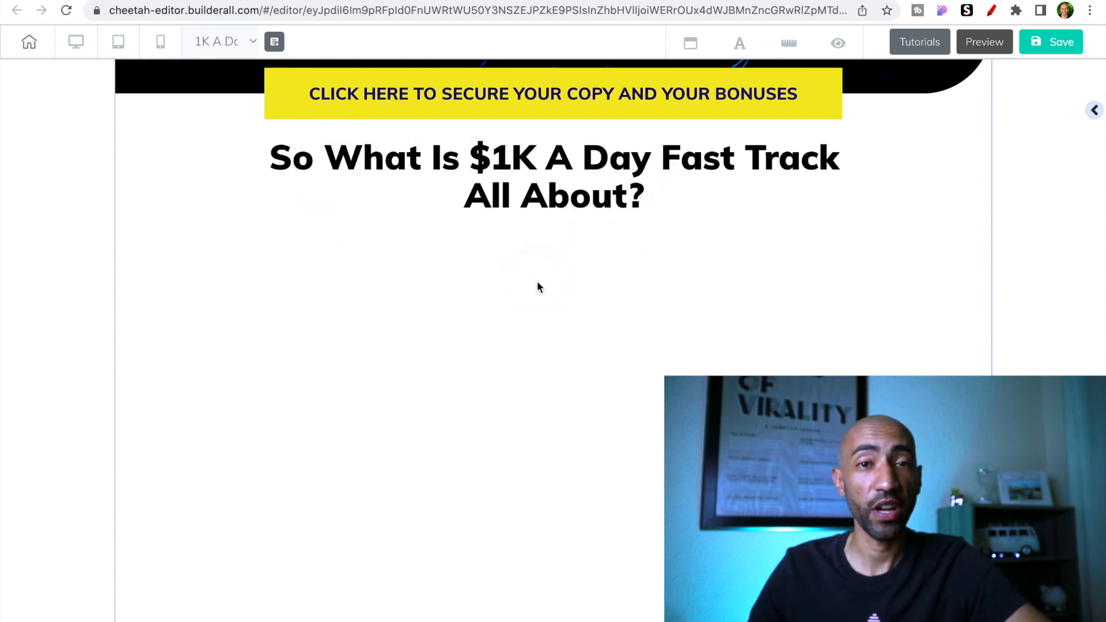
Add The Fast Tracks devices image below the "So What Is $1K A Day Fast Track All About?" heading.
left_click(1093, 112)
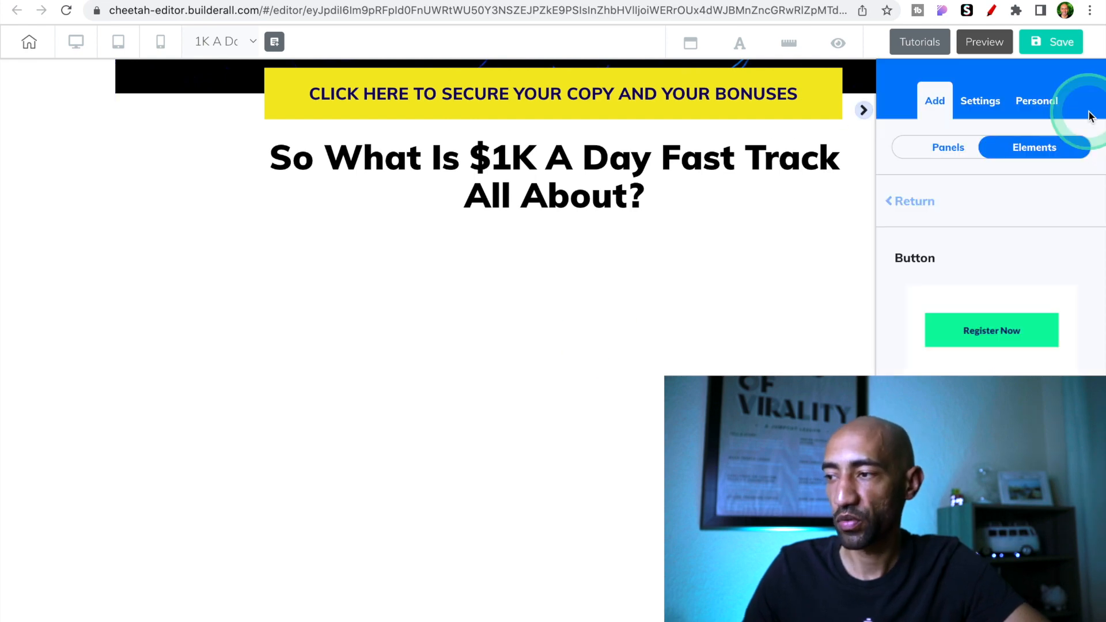
left_click(916, 201)
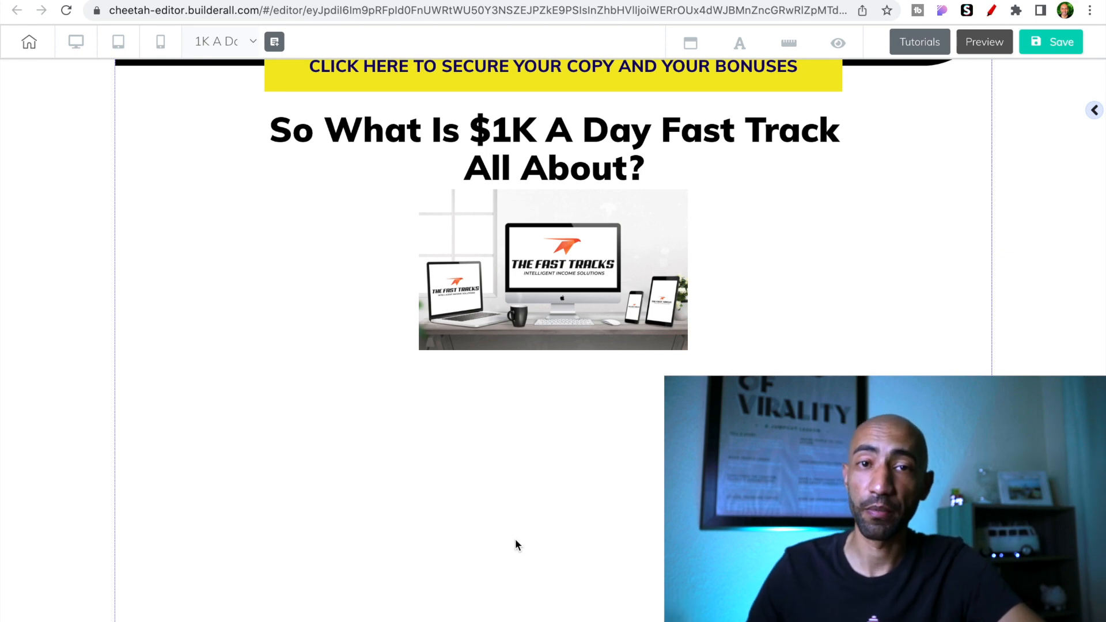
Copy the "A PRODUCT THAT REALLY WORKS!" description from The Fast Tracks affiliate page into a new paragraph text element below the devices image.
left_click(538, 0)
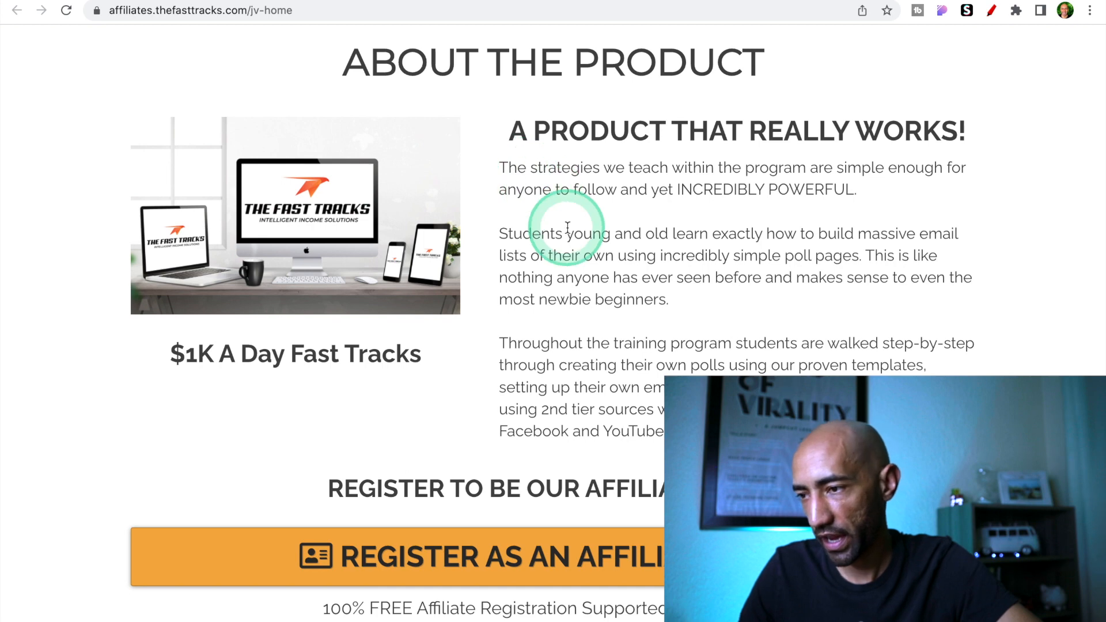
left_click_drag(500, 165, 749, 432)
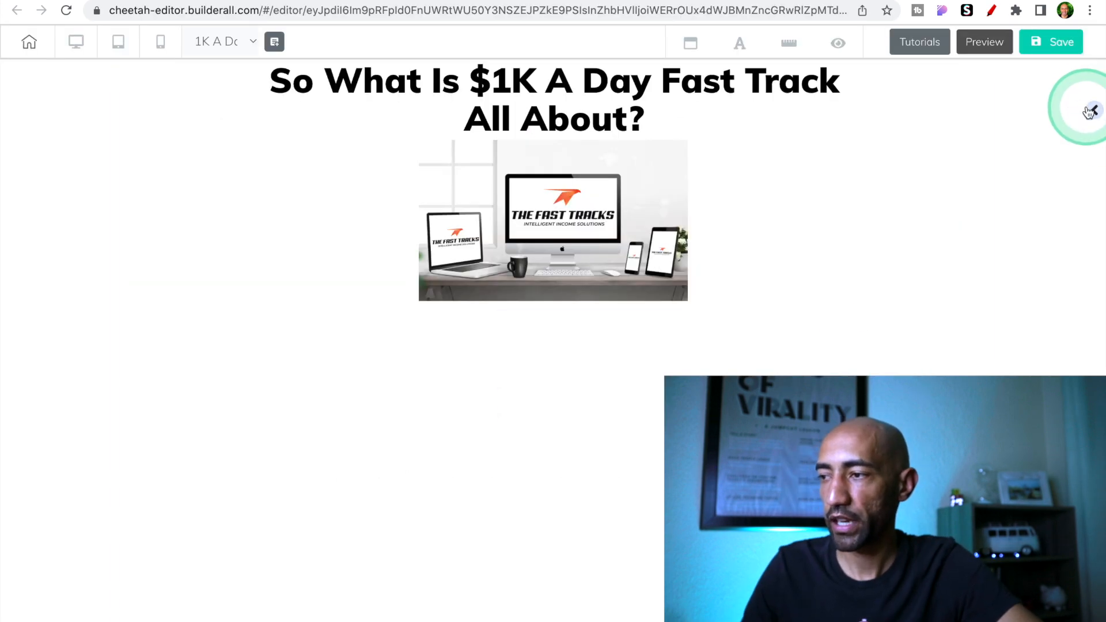
left_click(1083, 109)
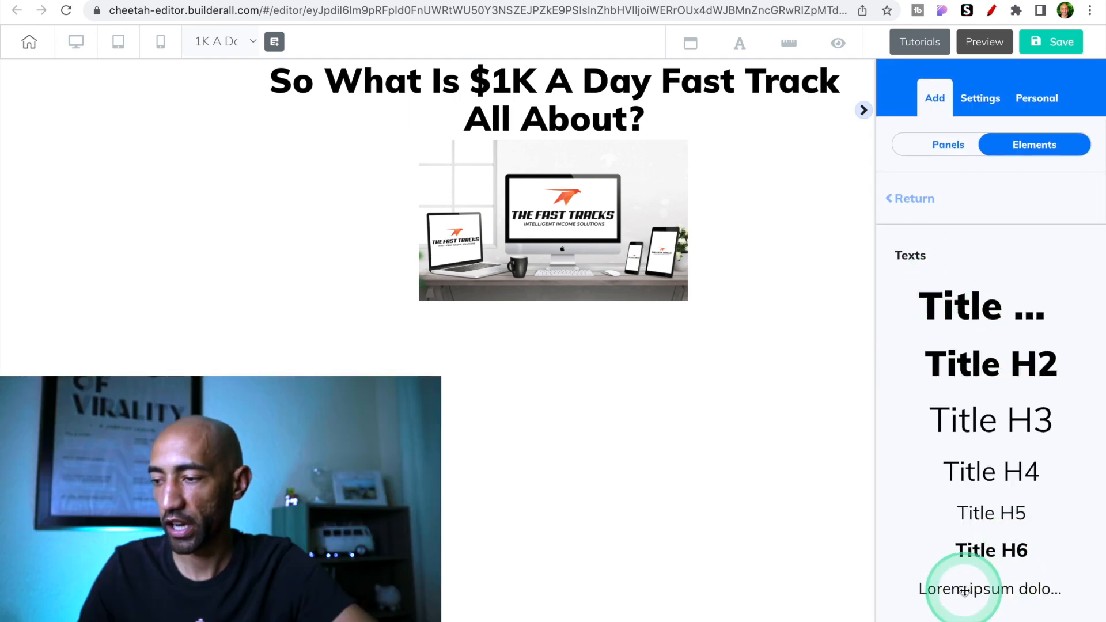
left_click(965, 591)
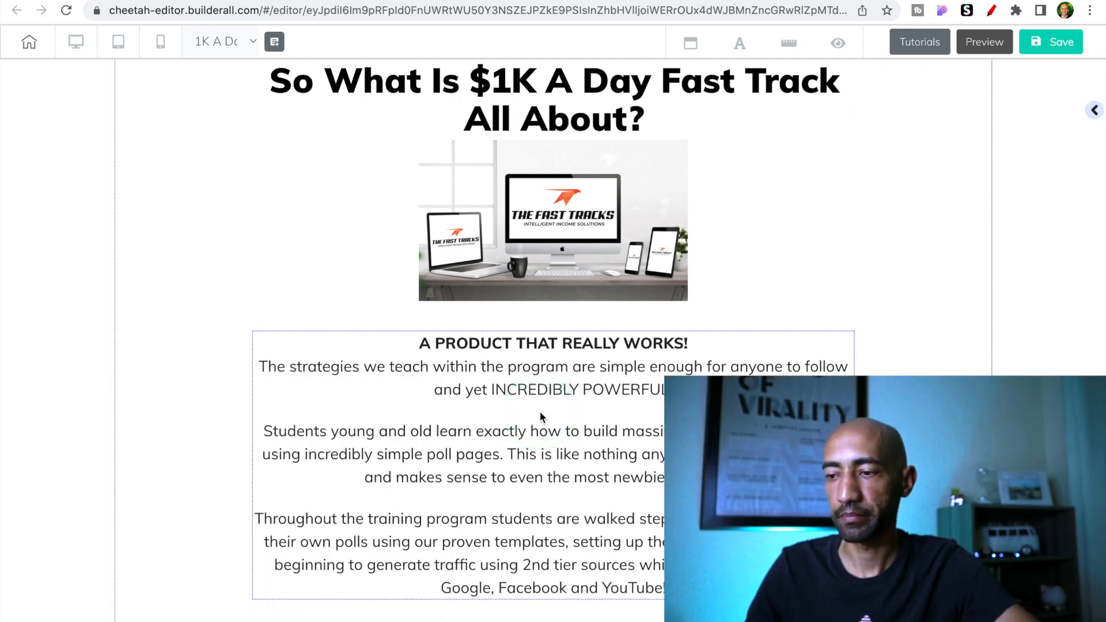
Duplicate the yellow "CLICK HERE TO SECURE YOUR COPY AND YOUR BONUSES" button and place the copy below the product description.
scroll(505, 375, "up", 1)
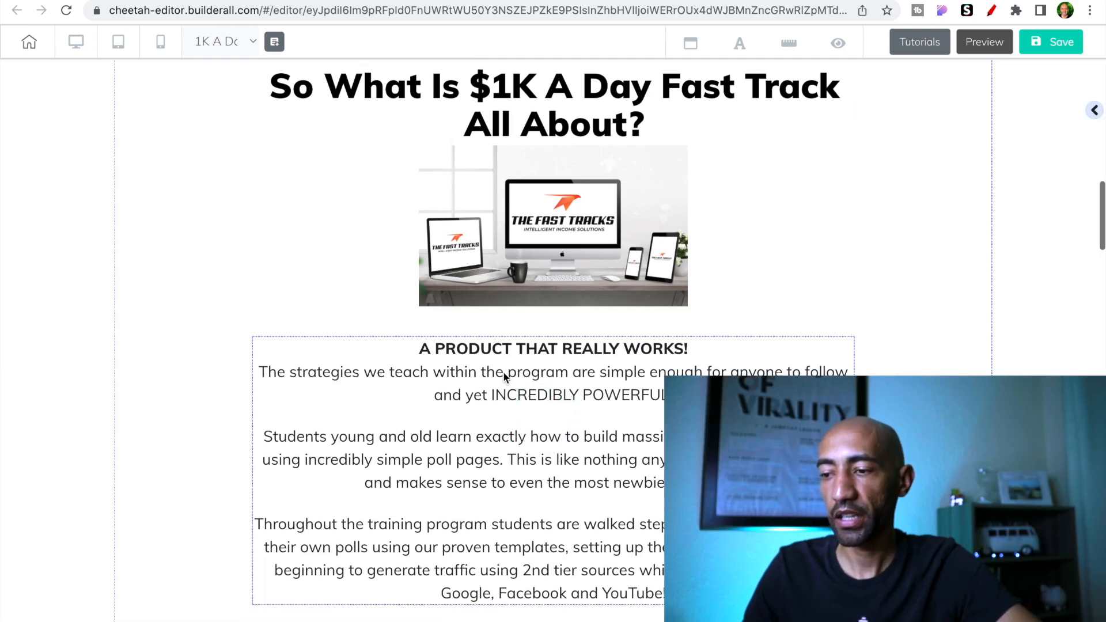
scroll(504, 374, "up", 2)
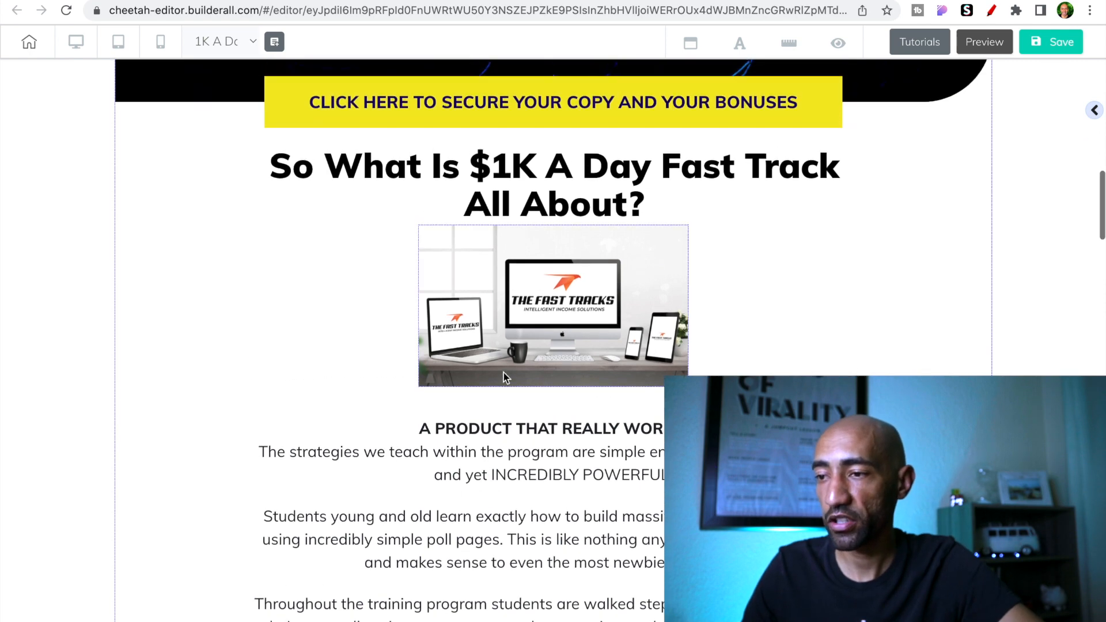
left_click(506, 132)
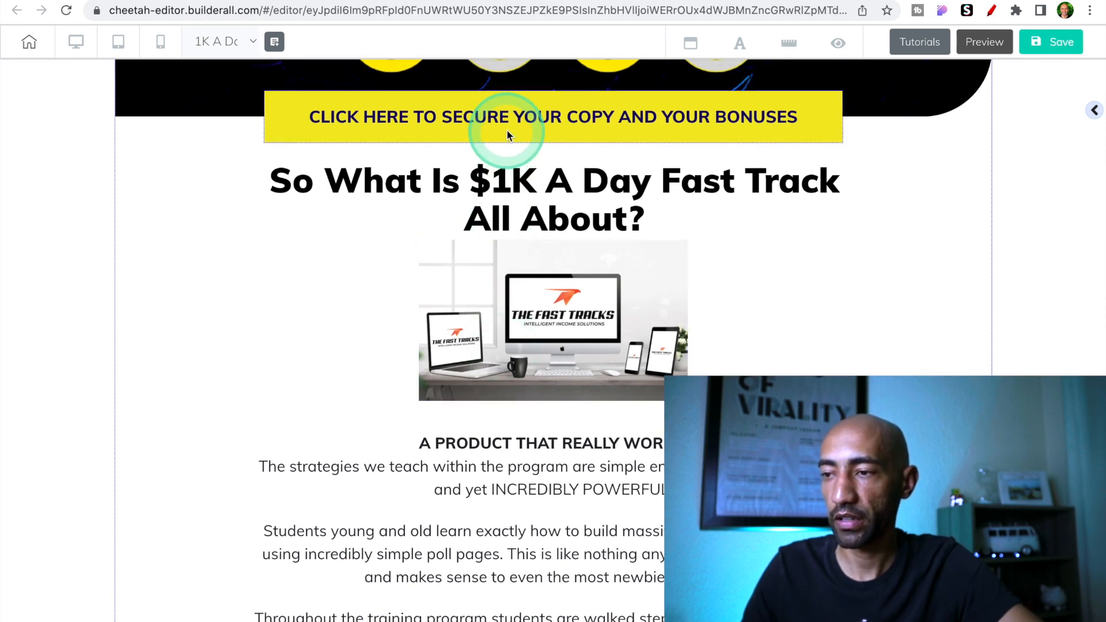
left_click(506, 132)
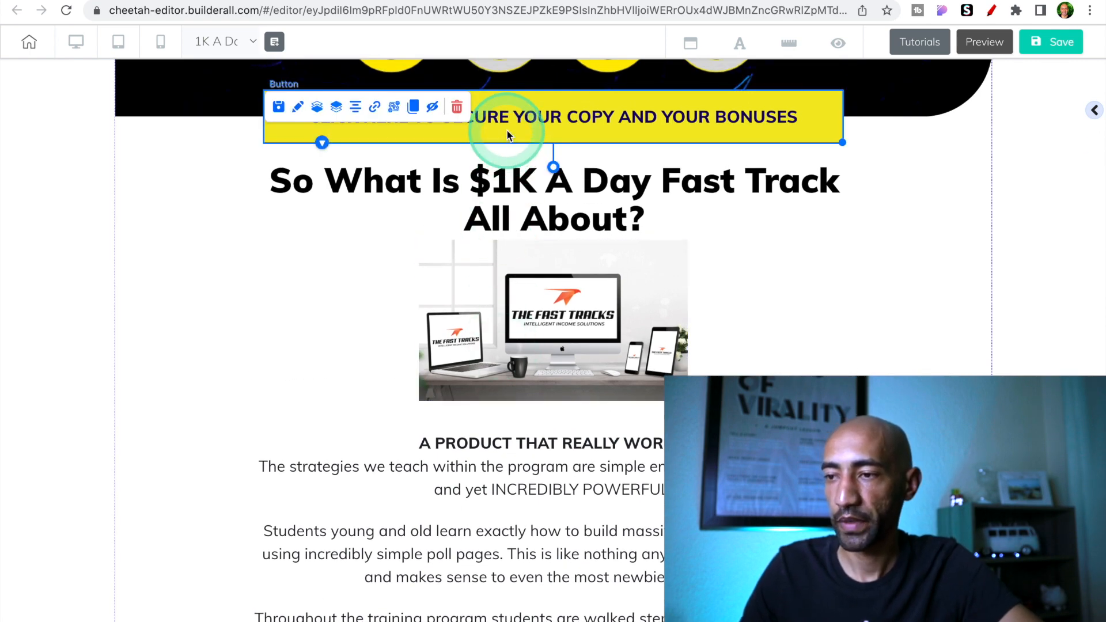
left_click(414, 108)
mouse_move(494, 141)
left_mouse_down()
mouse_move(459, 423)
mouse_move(430, 530)
left_mouse_up()
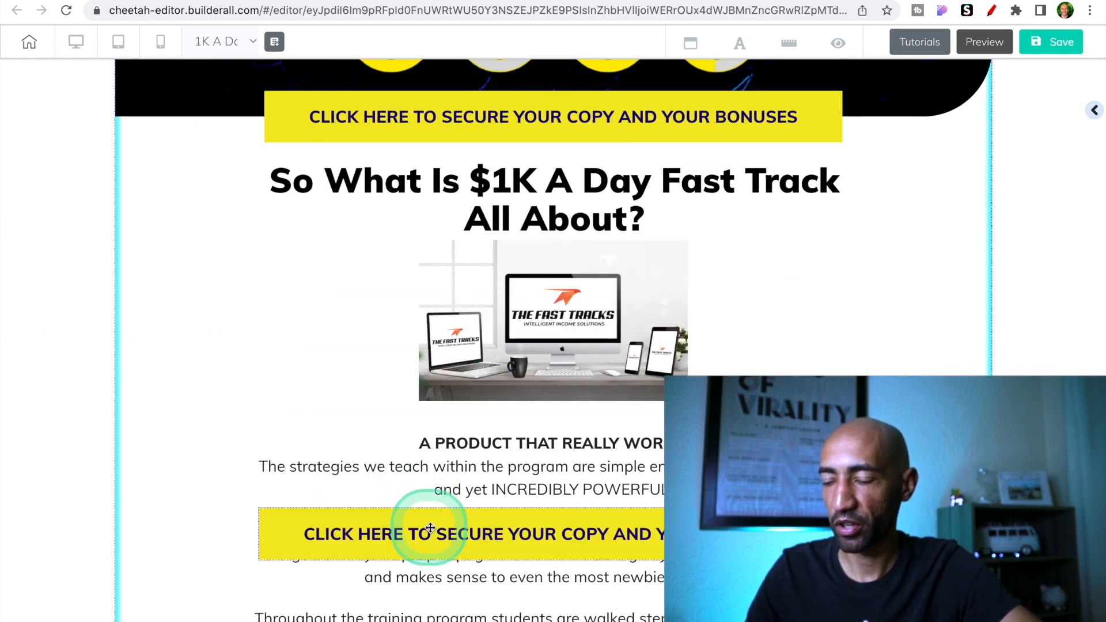
scroll(430, 531, "down", 3)
left_click_drag(427, 378, 491, 541)
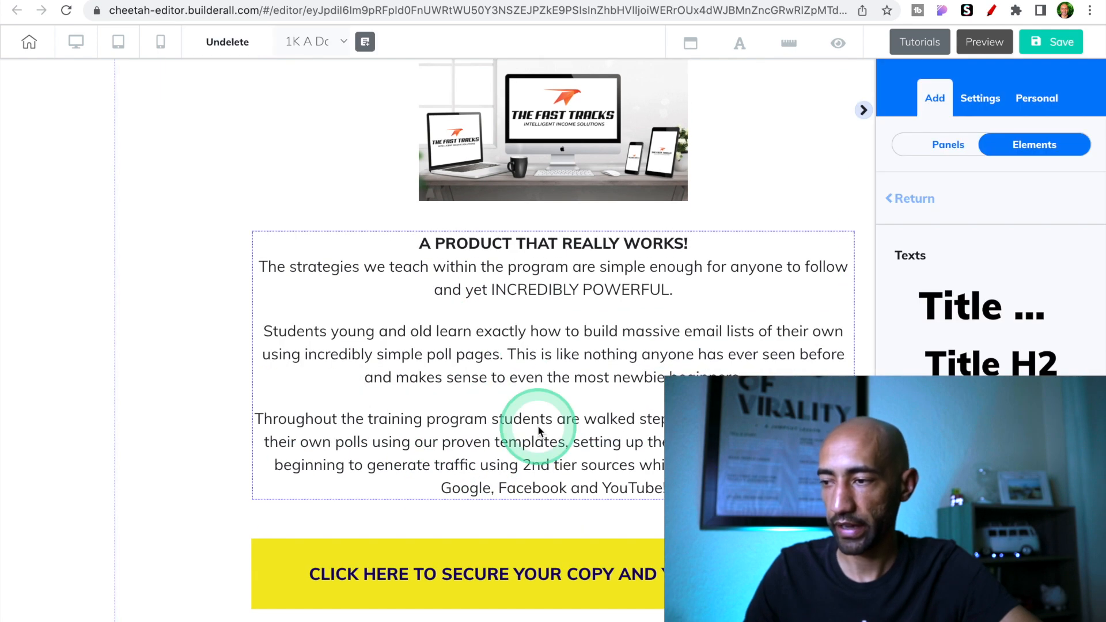
Add a dark "Get 1K A Day Fast Track + All These Bonuses Below" banner, the "BONUS #1 (value: $297)" text and the Email Profits Pack image.
scroll(565, 436, "down", 1)
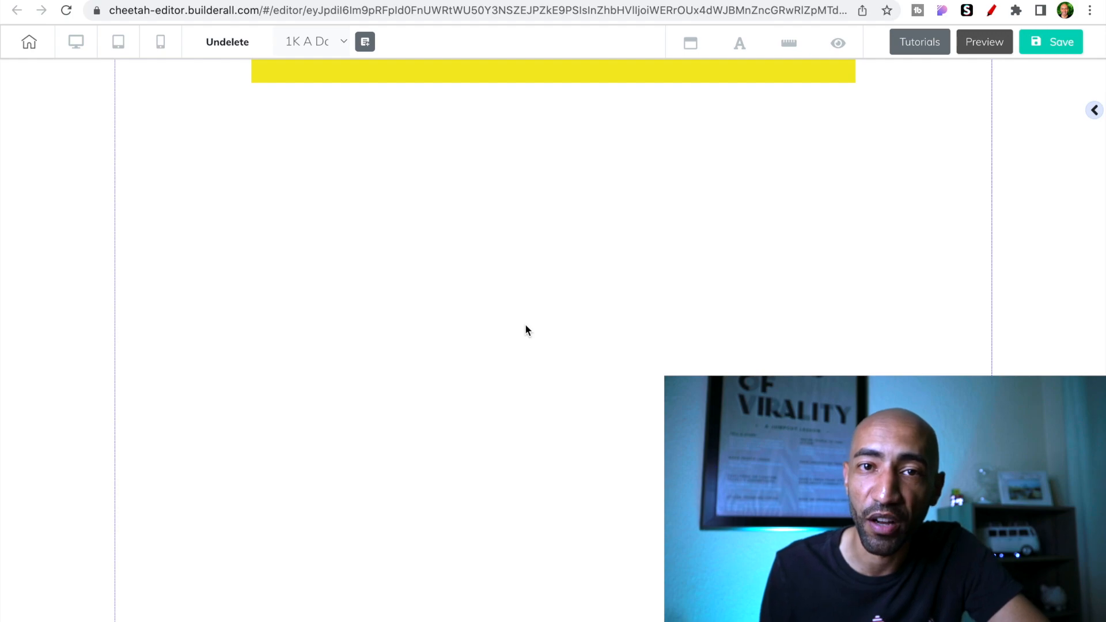
scroll(639, 372, "down", 1)
scroll(638, 373, "up", 20)
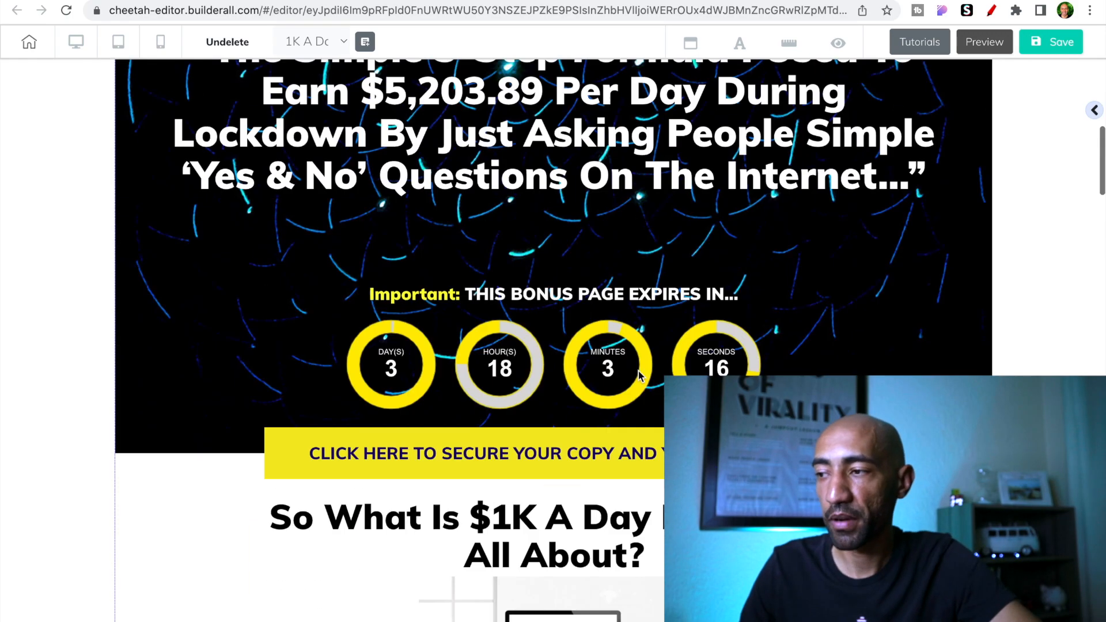
left_click(201, 106)
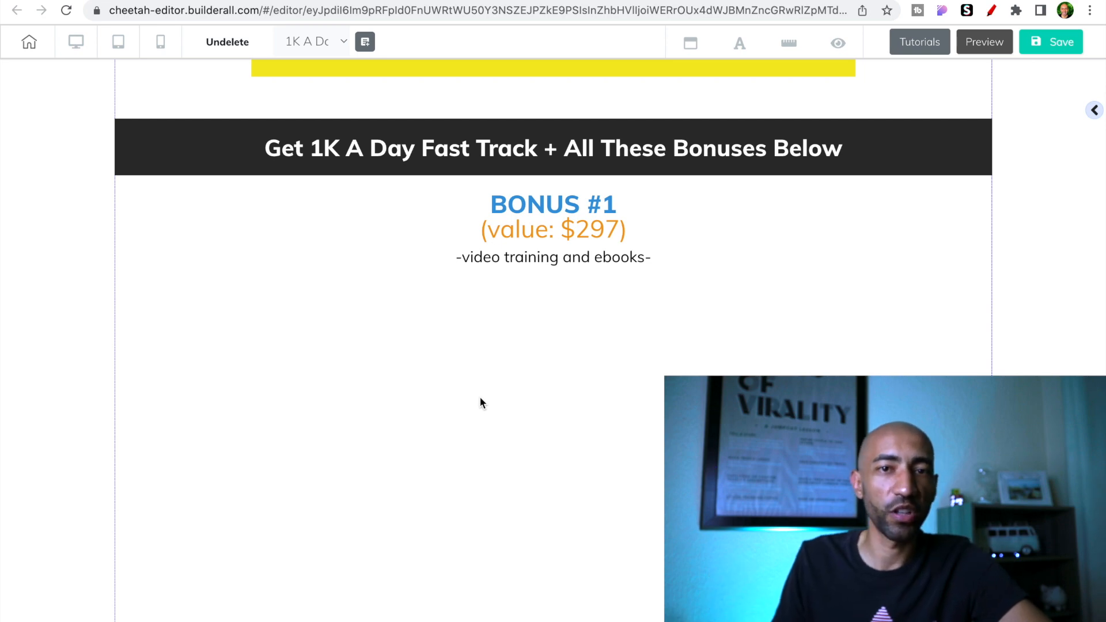
left_click(425, 413)
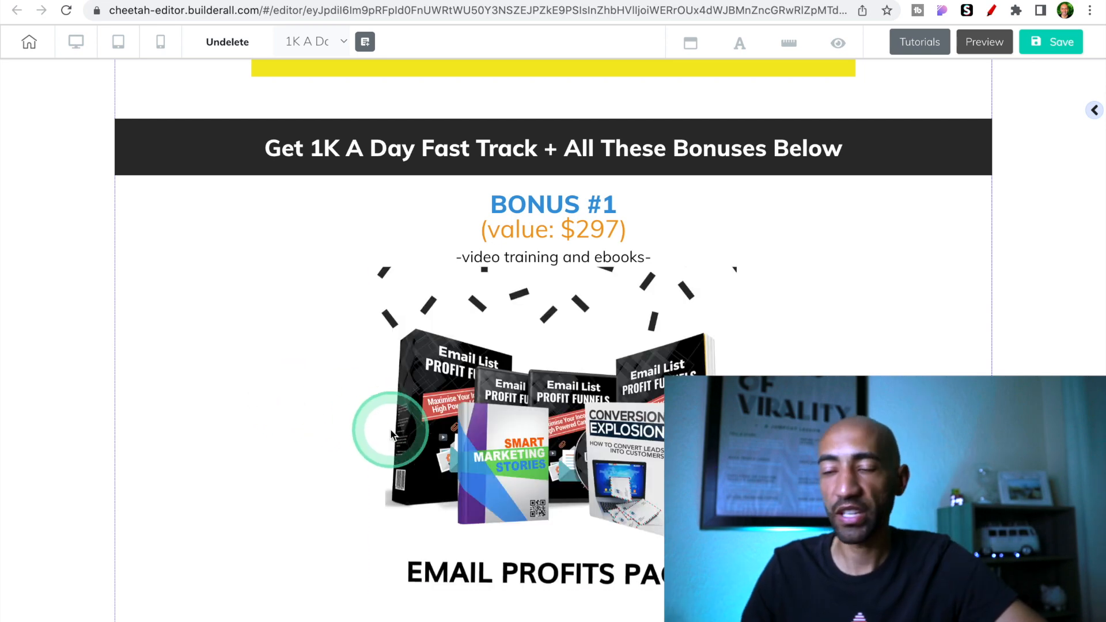
Review the titles, values and images of the bonus sections from Bonus #1 through Bonus #4.
scroll(547, 427, "down", 1)
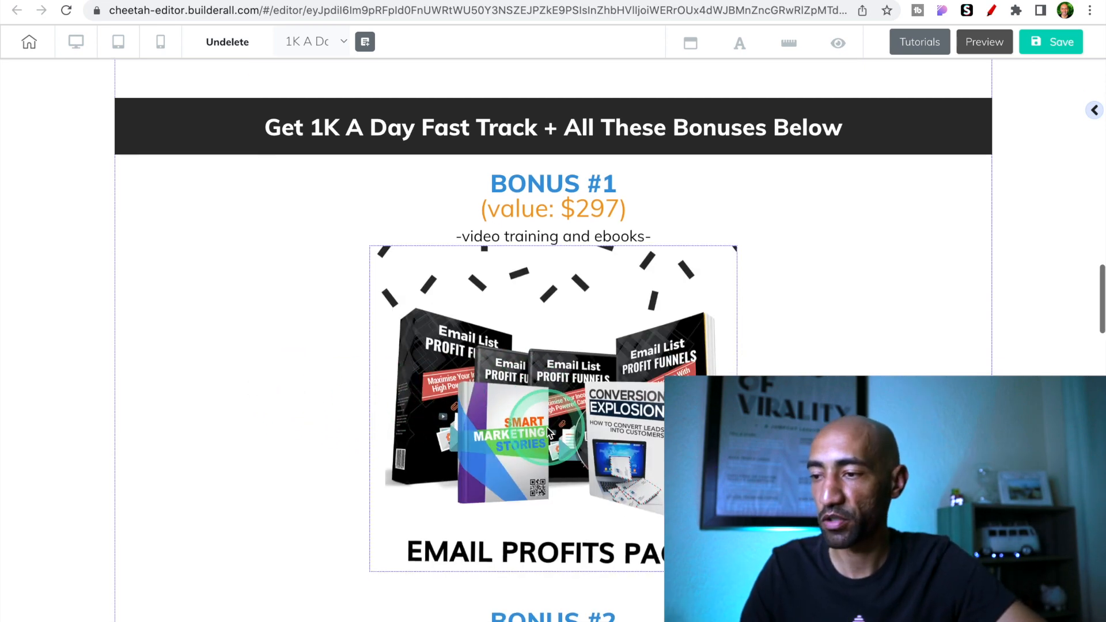
scroll(547, 428, "up", 1)
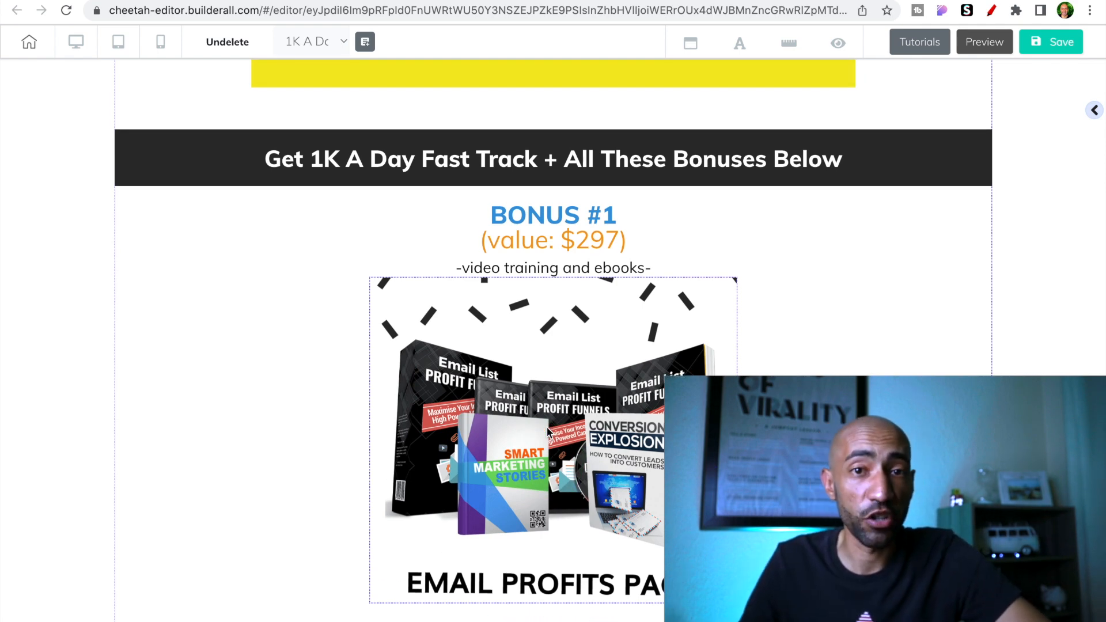
scroll(563, 326, "down", 1)
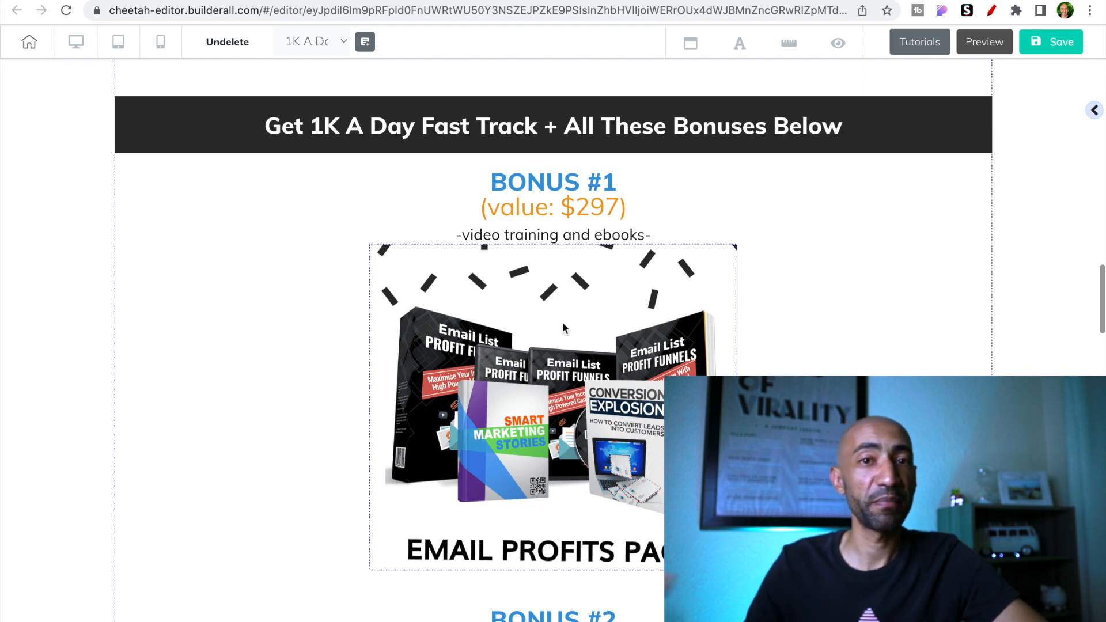
scroll(563, 325, "down", 5)
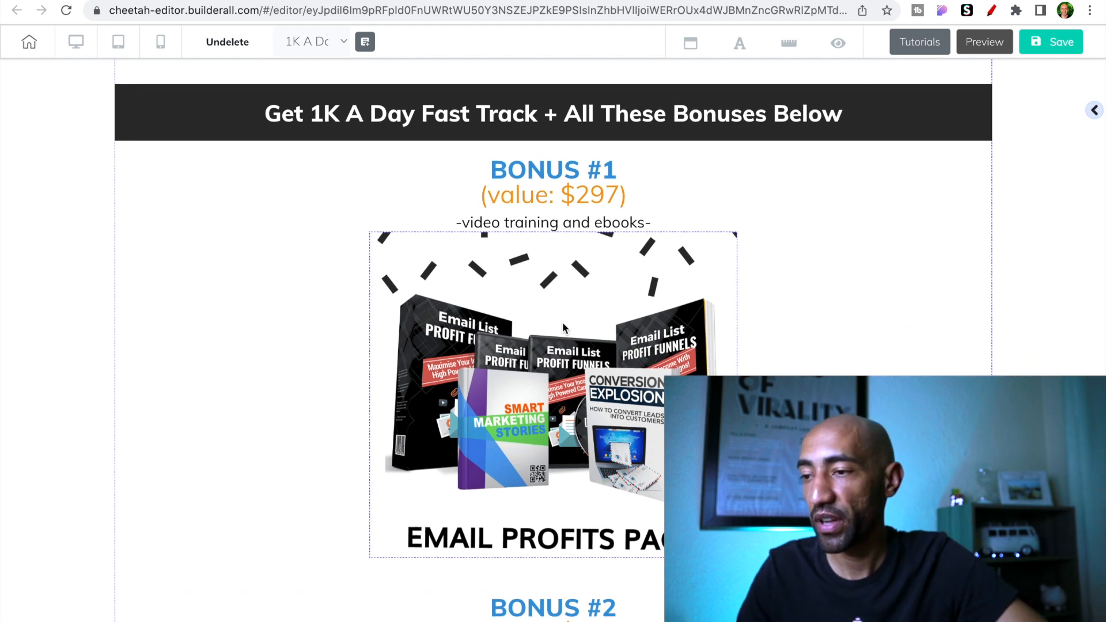
scroll(563, 326, "down", 7)
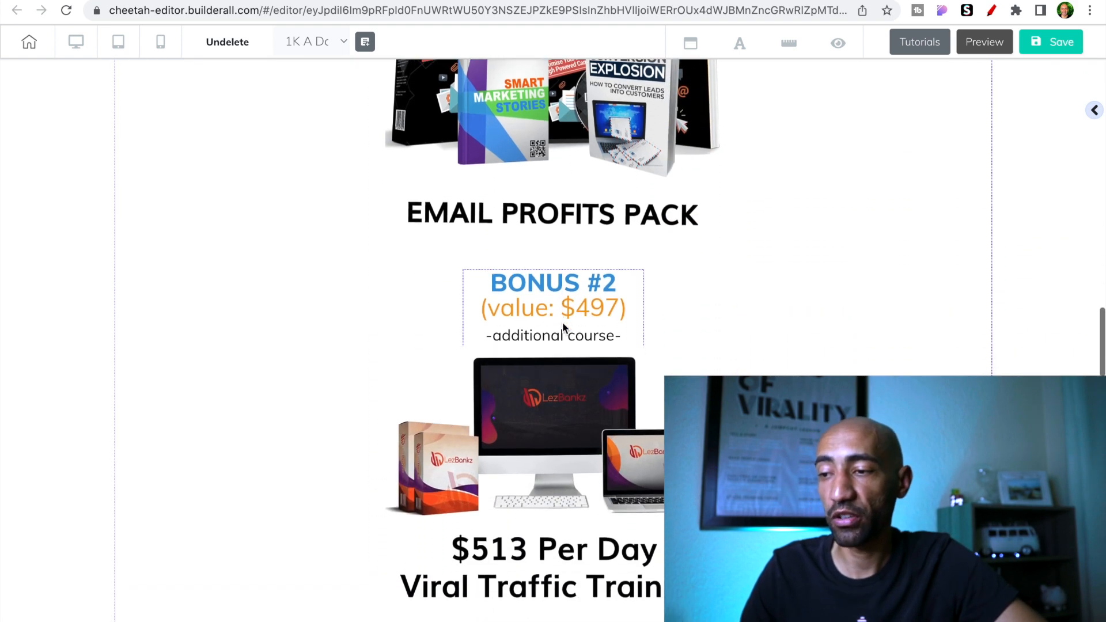
scroll(562, 324, "down", 3)
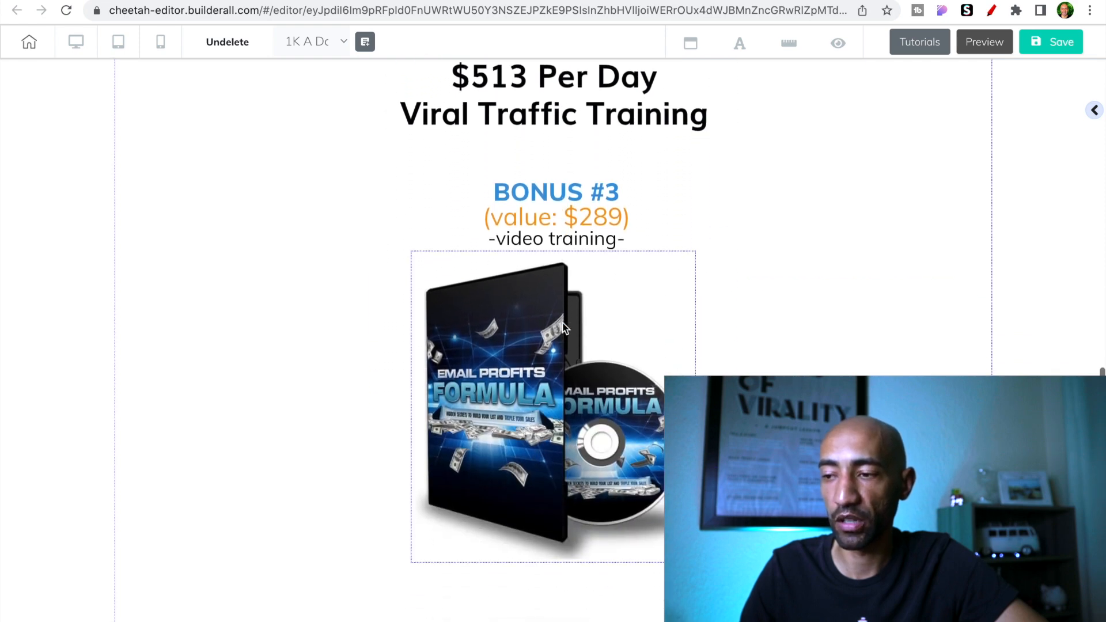
scroll(562, 325, "up", 6)
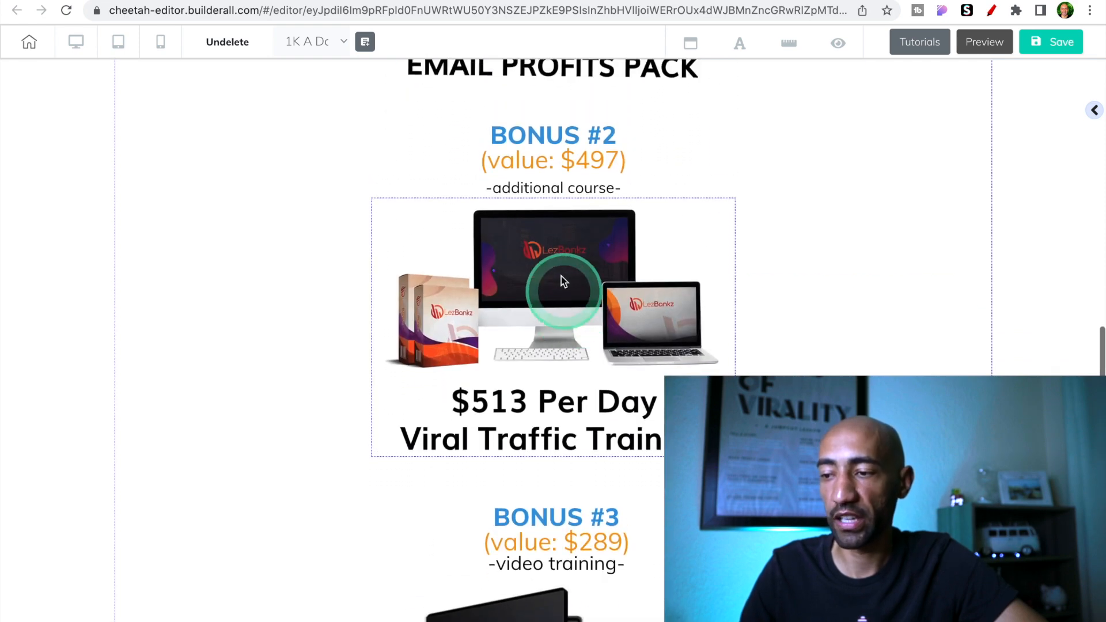
scroll(494, 440, "down", 2)
scroll(544, 476, "down", 7)
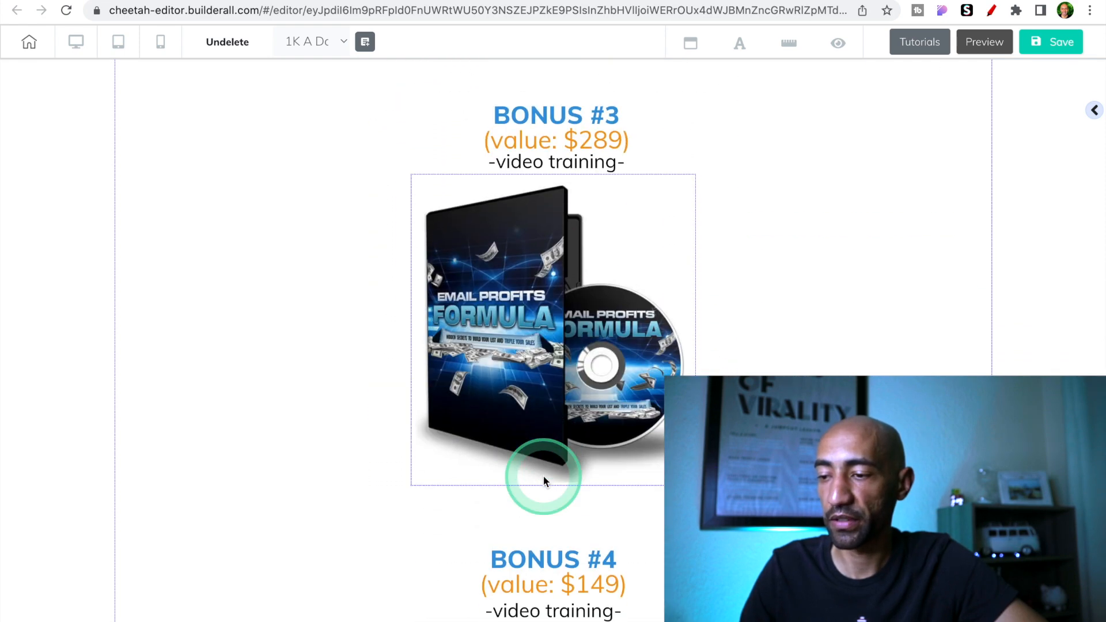
scroll(543, 475, "down", 3)
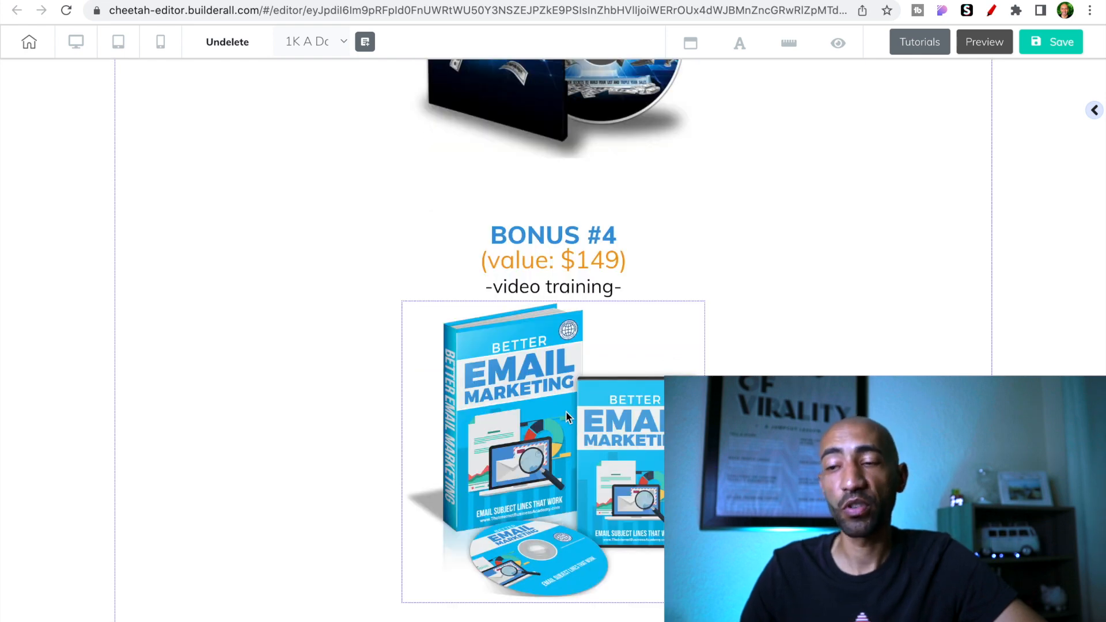
Add a light blue box below the yellow "CLICK HERE TO SECURE YOUR COPY AND YOUR BONUSES" button under Bonus #4.
scroll(566, 412, "down", 2)
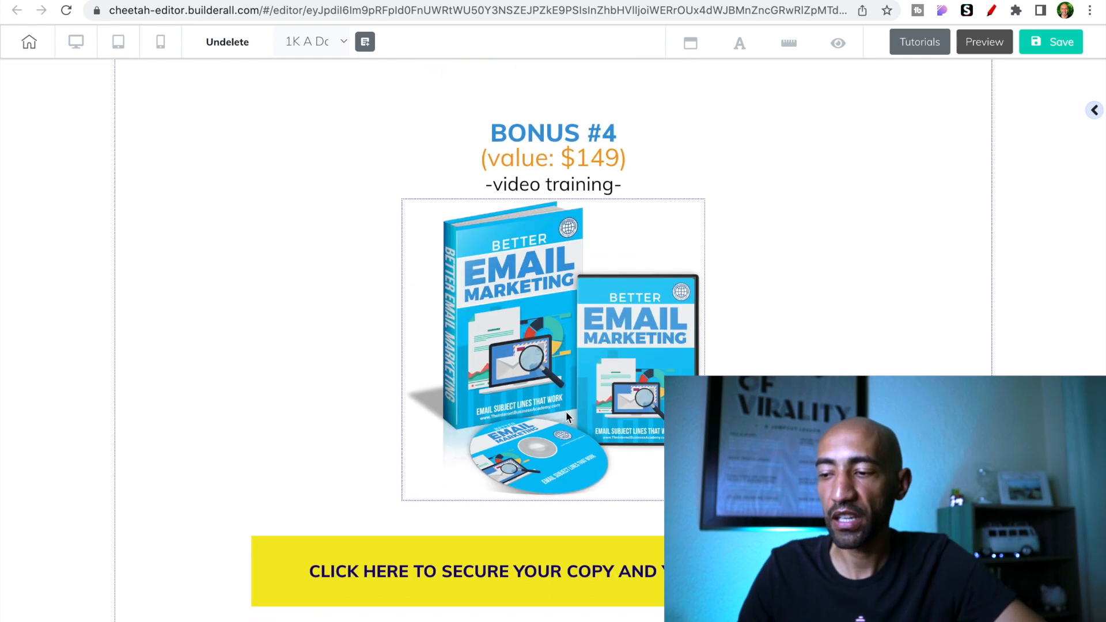
left_click(318, 609)
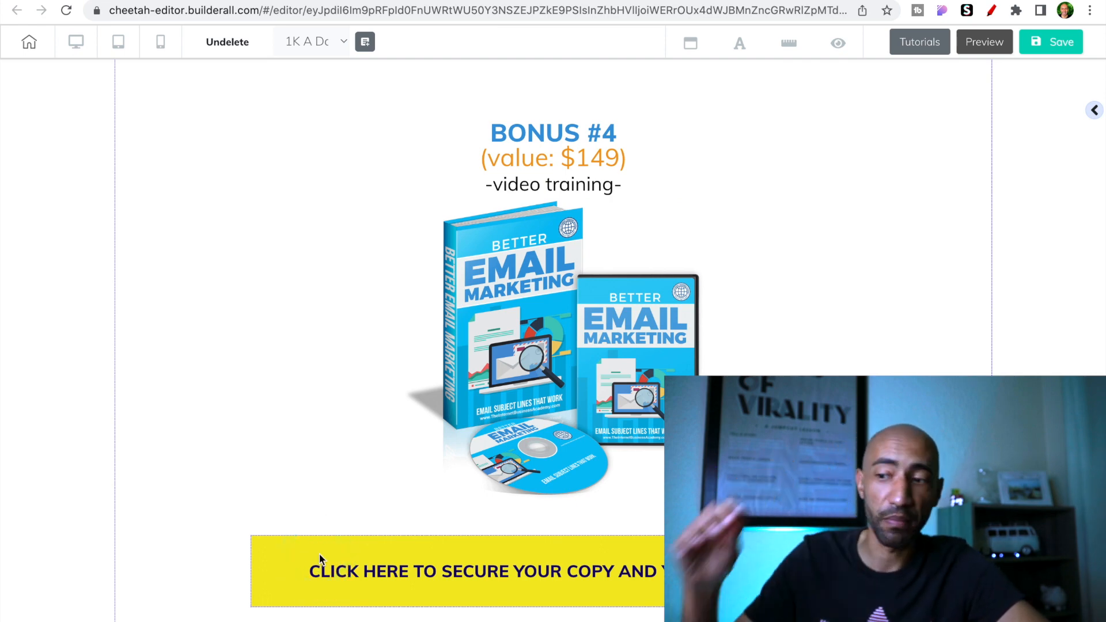
left_click(424, 486)
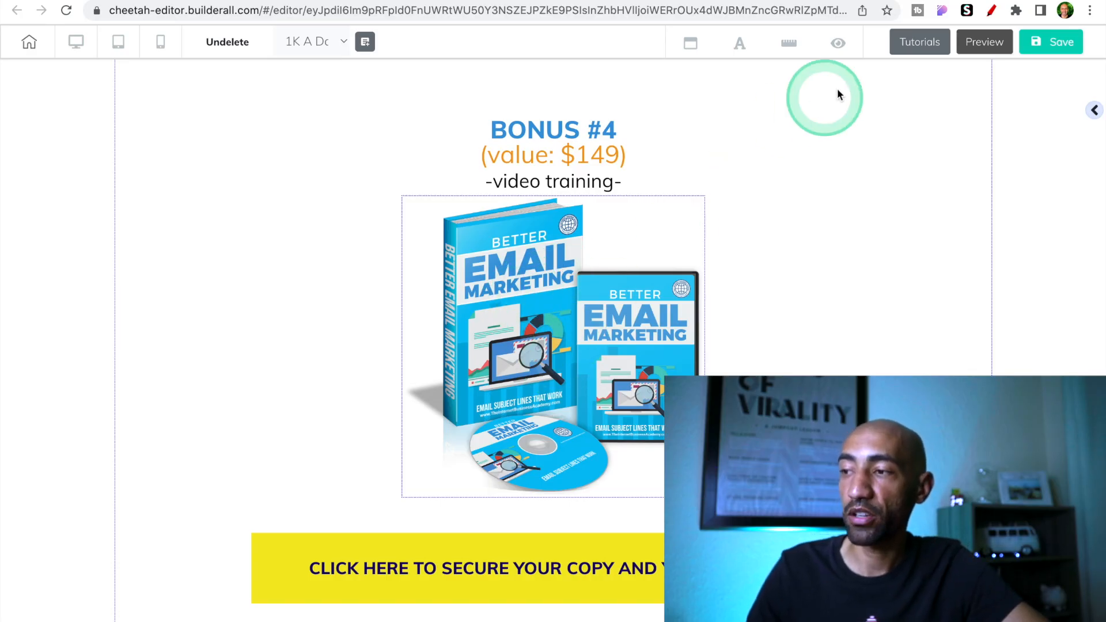
left_click(960, 0)
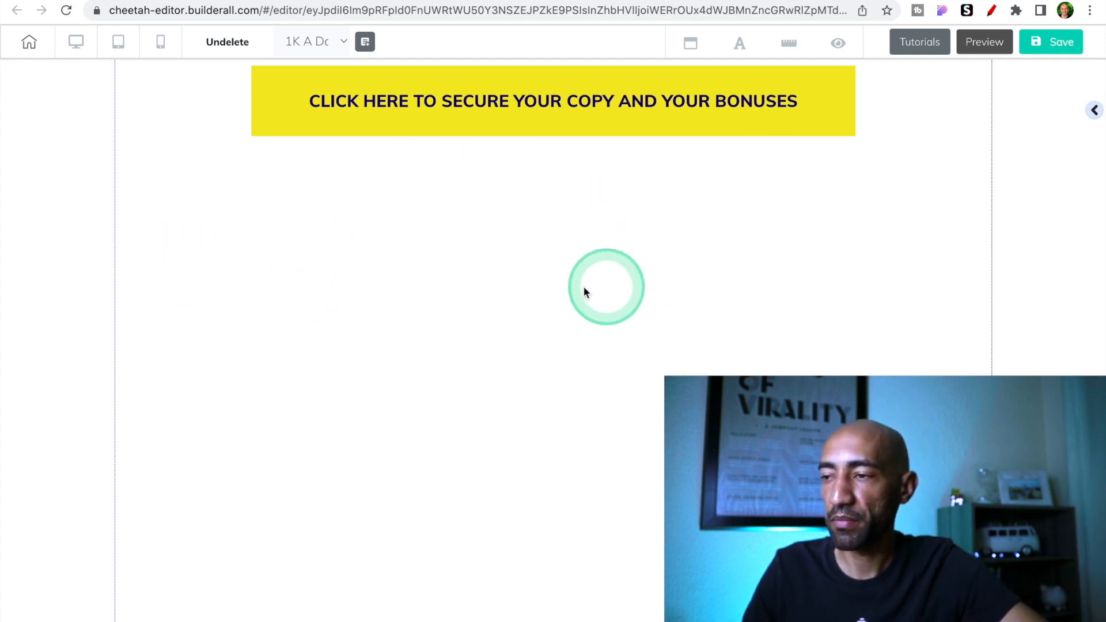
scroll(583, 285, "up", 1)
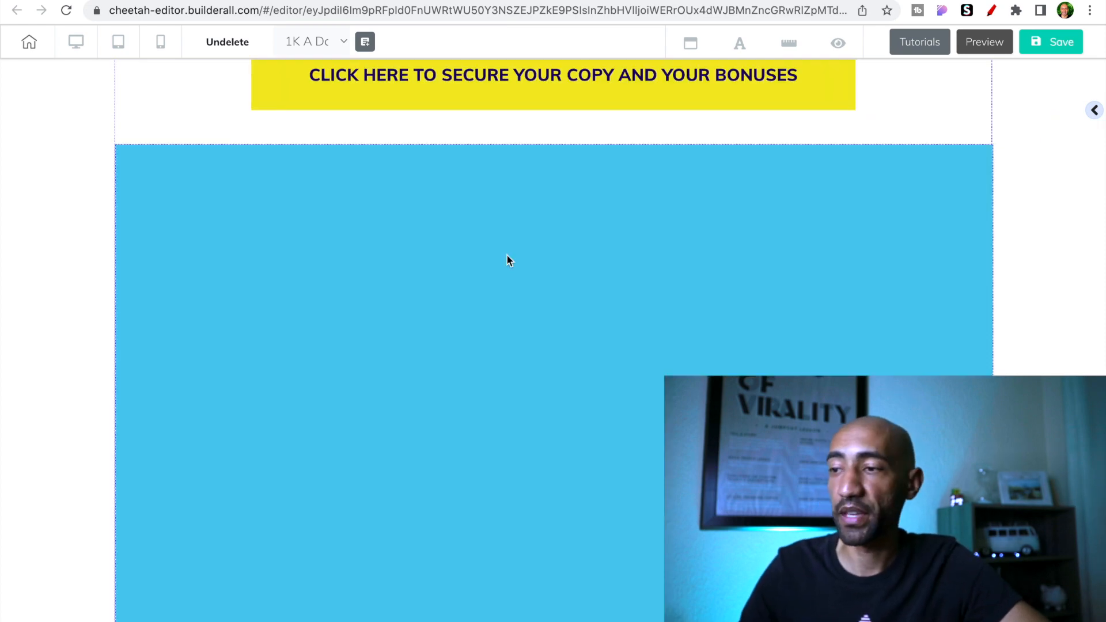
Repeat the header's "Important: THIS BONUS PAGE EXPIRES IN..." text and circular countdown timer at the top of the light blue box.
scroll(508, 257, "up", 20)
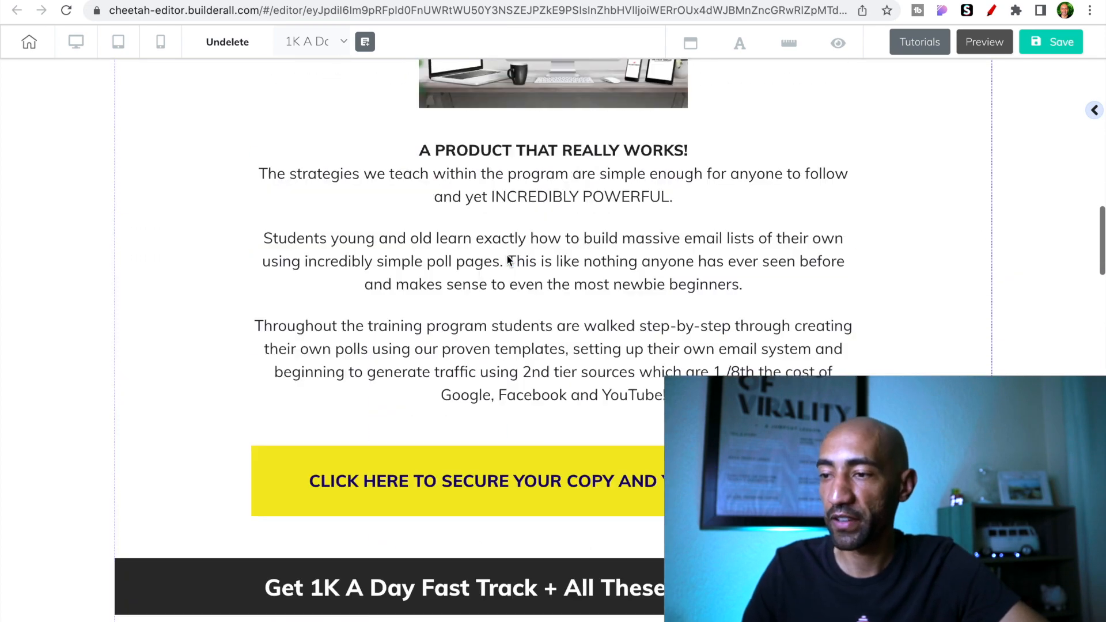
scroll(508, 257, "up", 18)
scroll(507, 255, "down", 13)
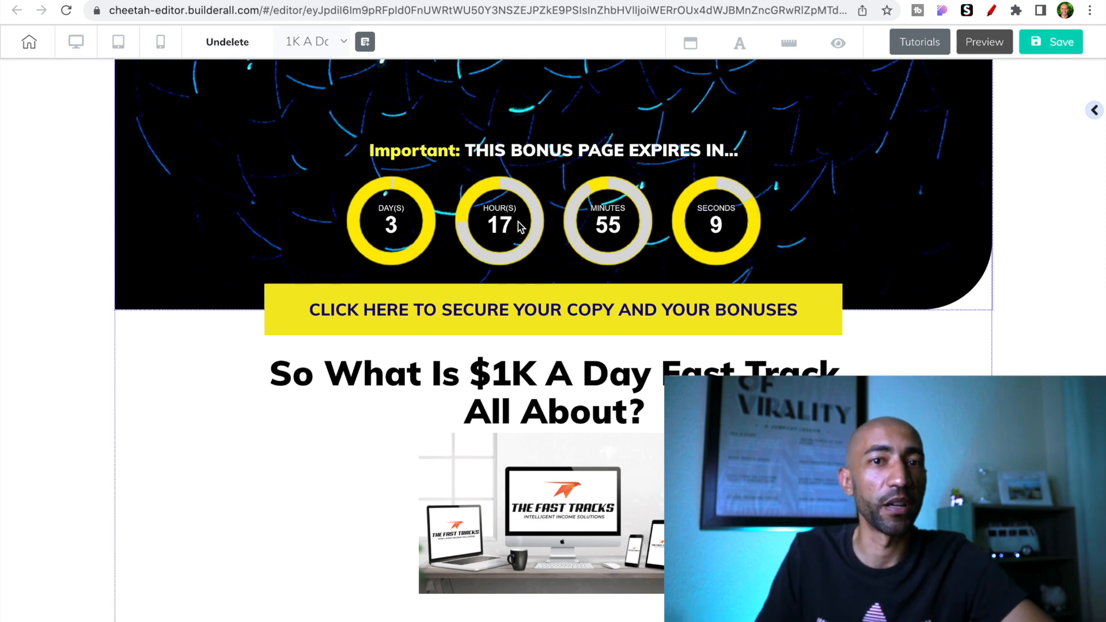
left_click(656, 266)
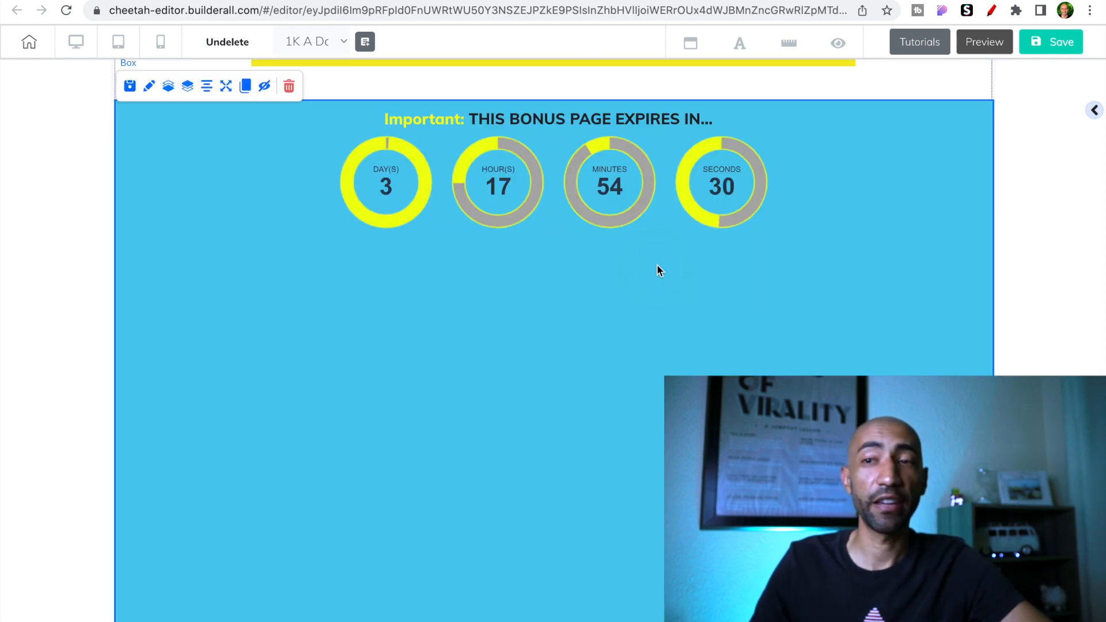
Add the "Instant Bonus Delivery" instructions below the countdown, with the Warrior+Plus and JVZoo receipt images underneath.
left_click(667, 294)
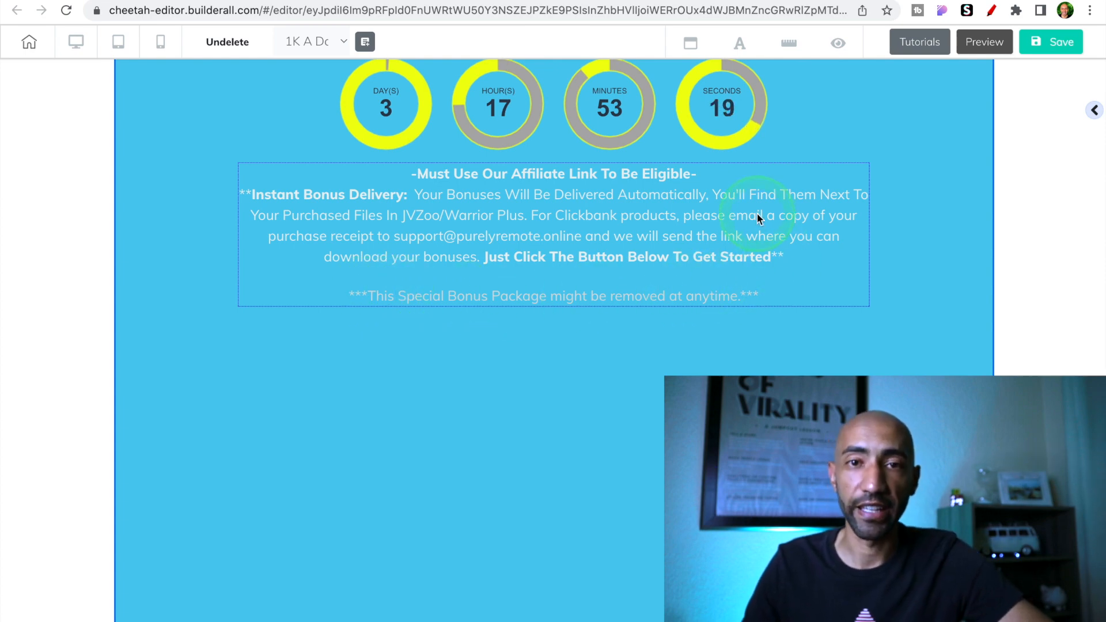
scroll(527, 315, "down", 1)
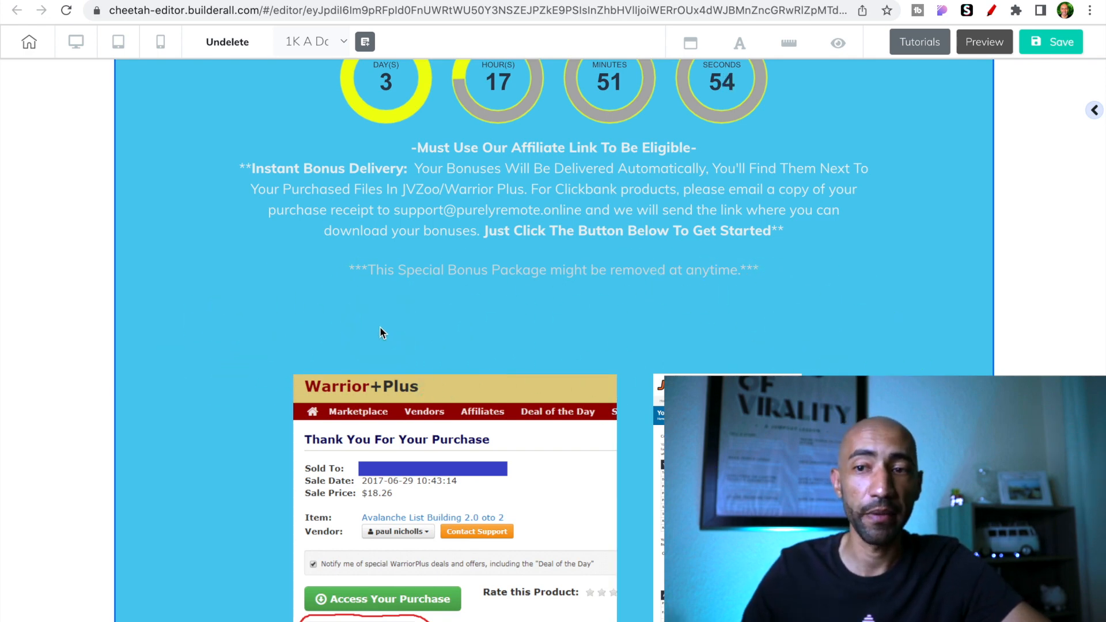
Add a dark blue box below the receipt images with the signed message "Thank you for taking the time to check out our awesome bonuses.".
scroll(509, 339, "down", 1)
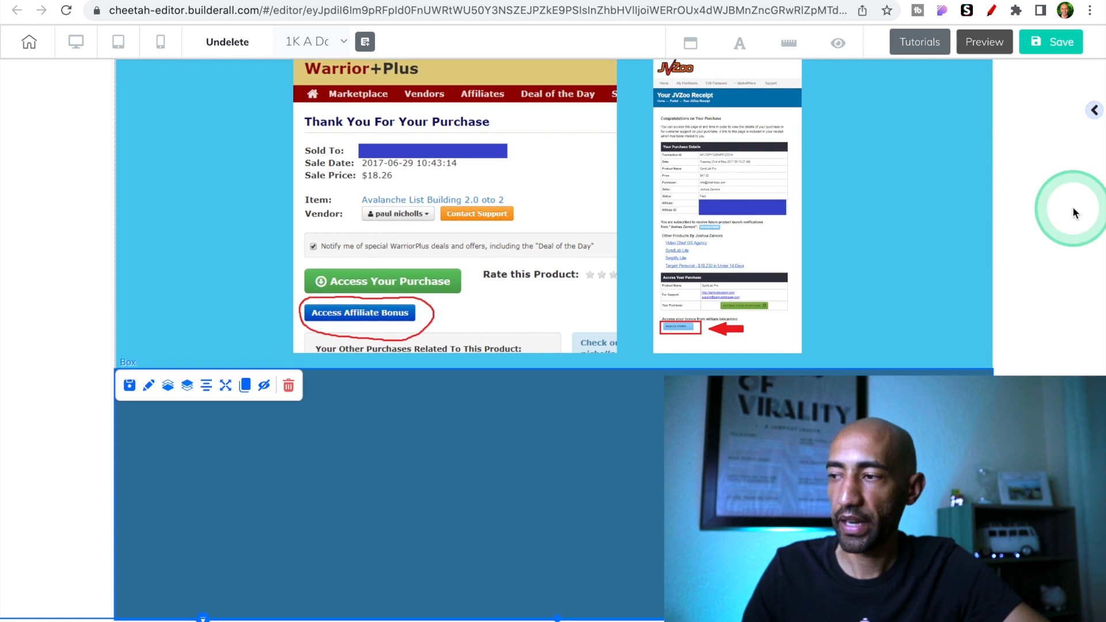
left_click(1093, 110)
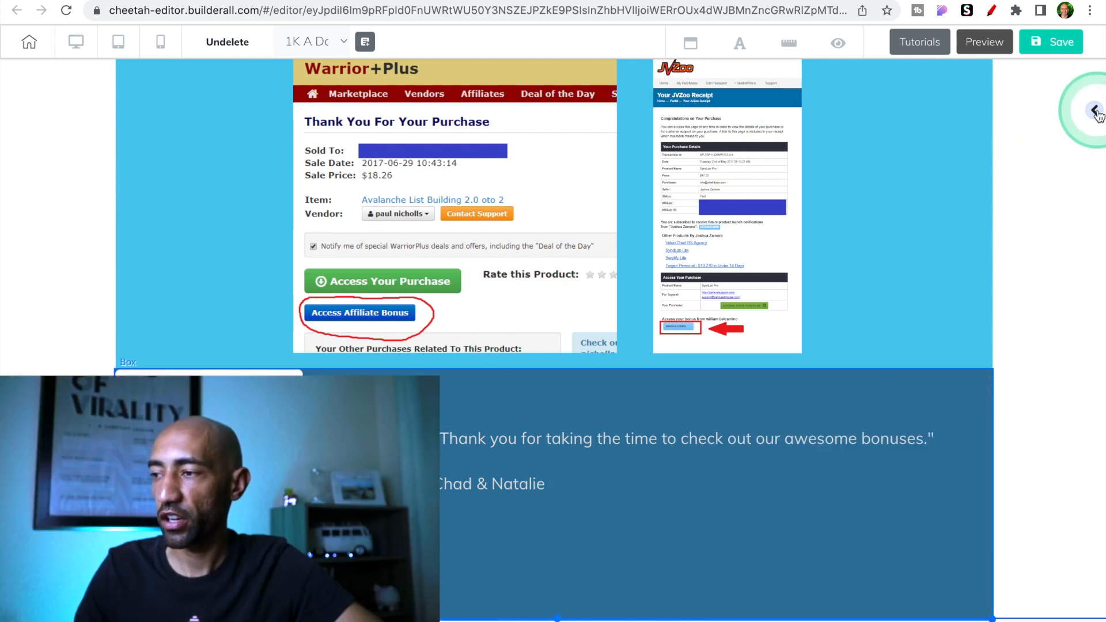
Add a Social Bars element with Facebook, TikTok and Instagram icons to the dark blue footer box.
left_click(1095, 111)
left_click(1023, 145)
scroll(987, 354, "down", 6)
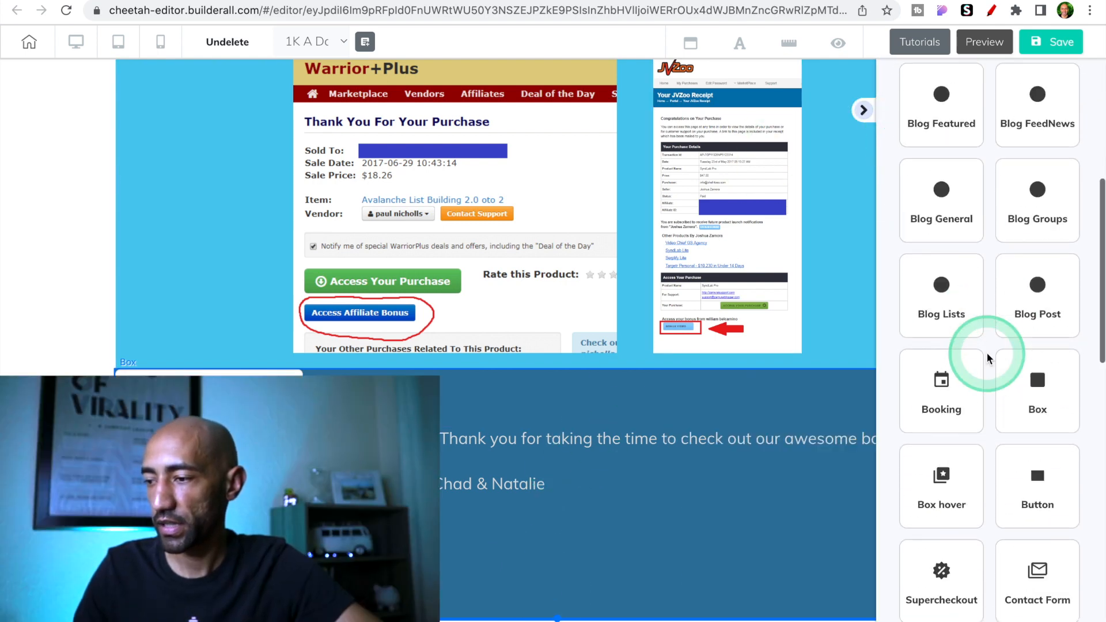
scroll(986, 352, "down", 12)
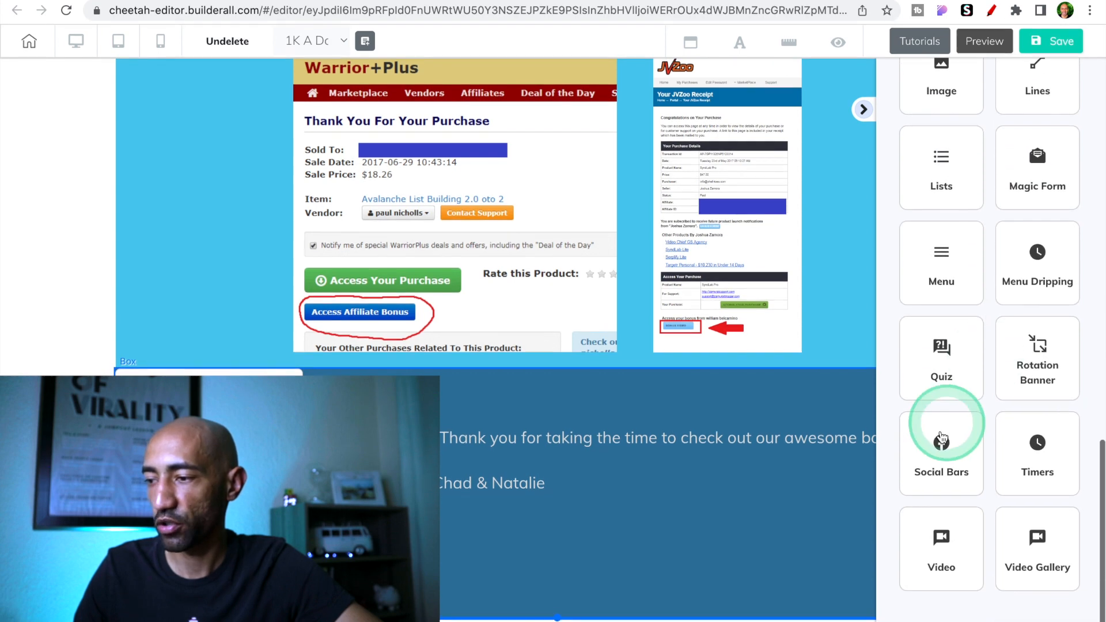
left_click(935, 453)
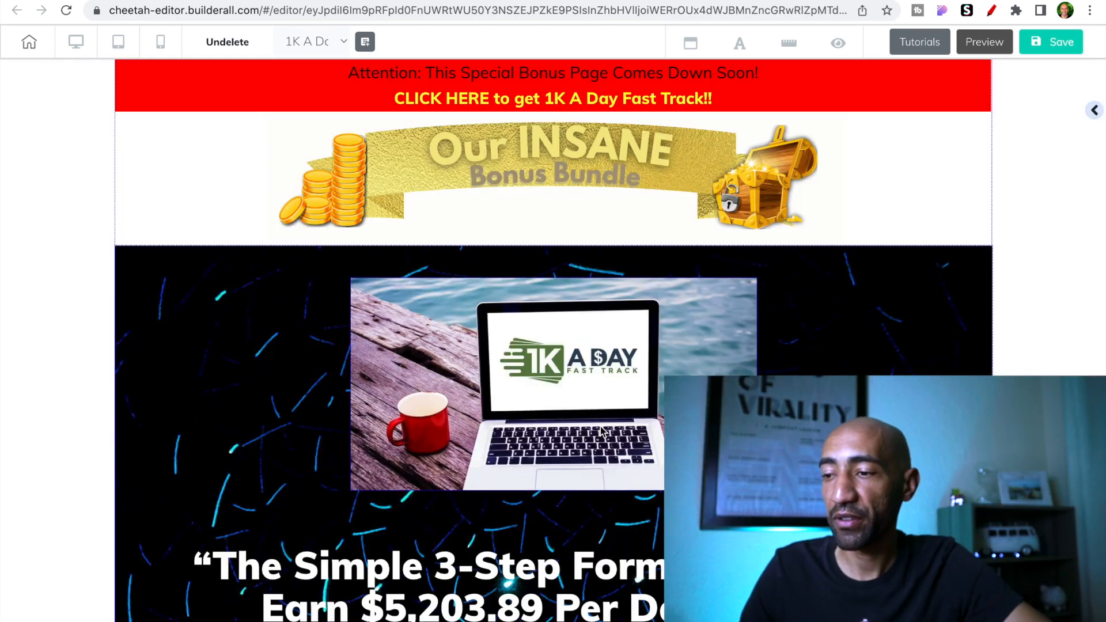
Review the whole bonus page from the header through the bonus sections and countdown box to the footer.
scroll(601, 430, "down", 10)
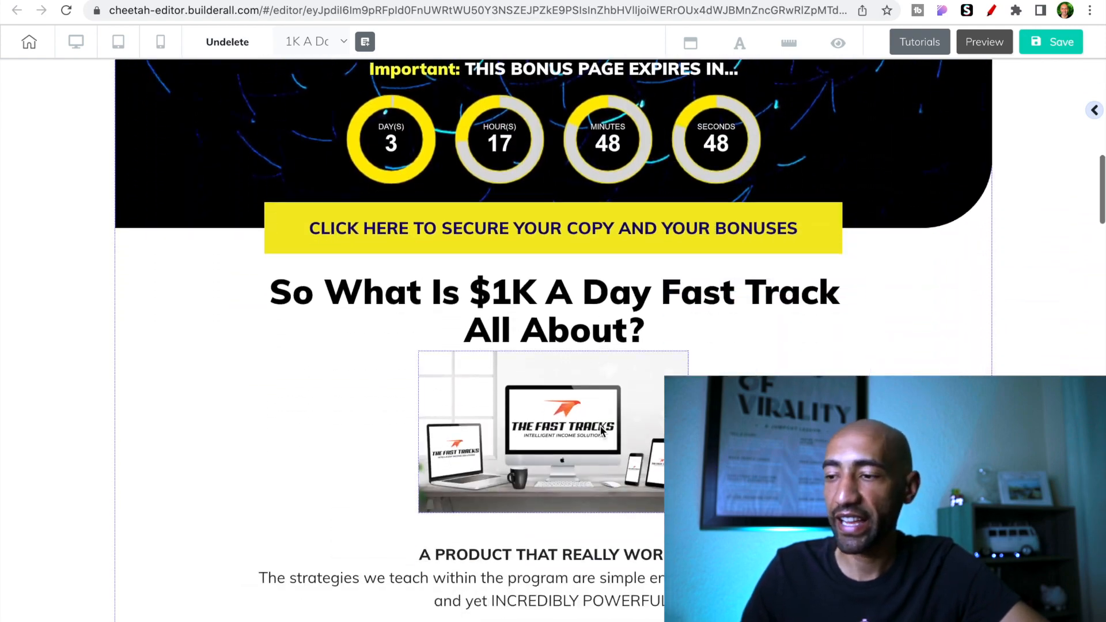
scroll(600, 430, "down", 20)
scroll(600, 426, "up", 10)
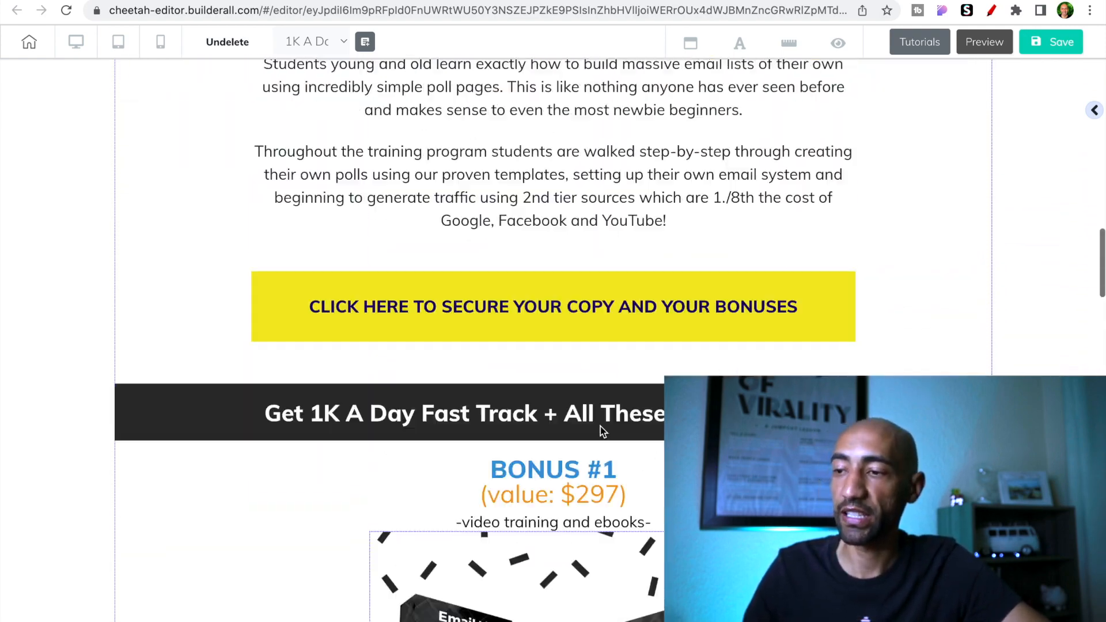
scroll(600, 426, "up", 5)
scroll(600, 427, "down", 17)
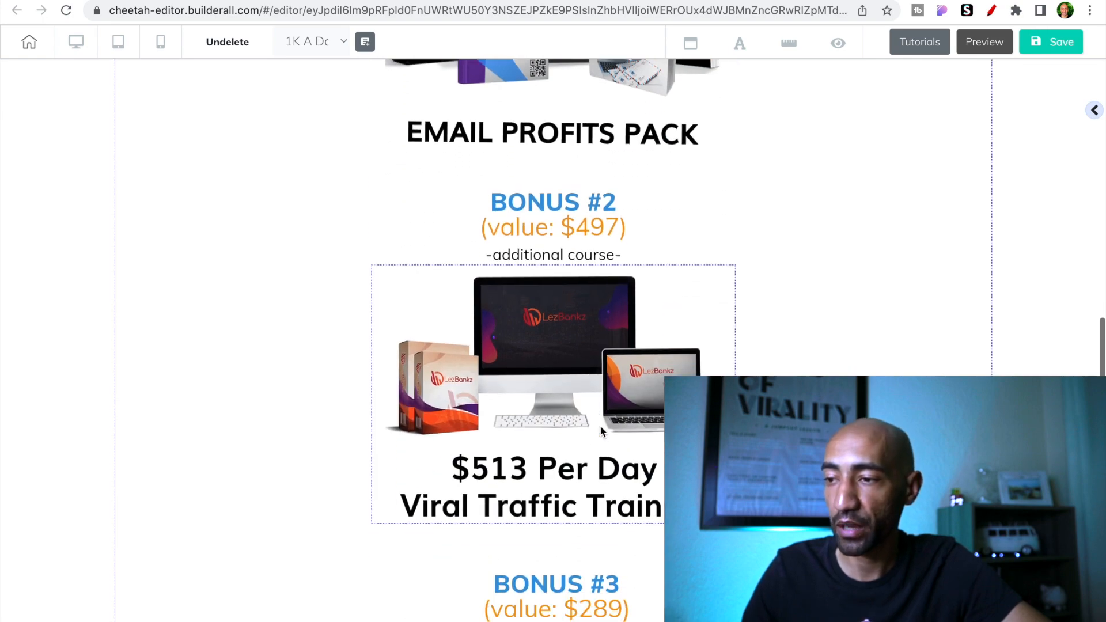
scroll(600, 431, "down", 15)
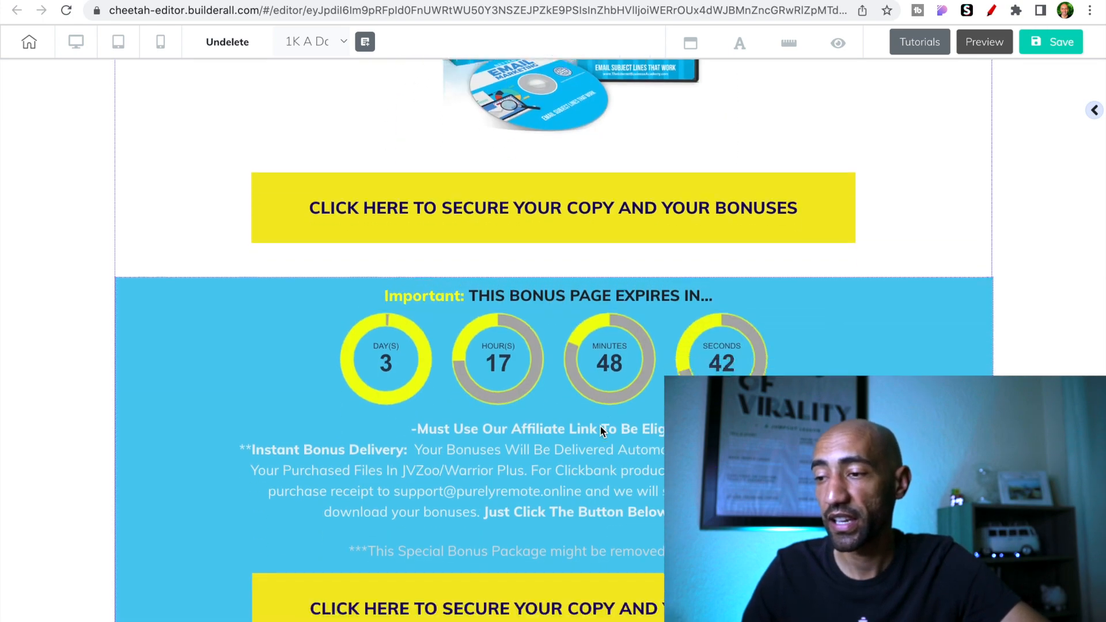
scroll(601, 431, "down", 8)
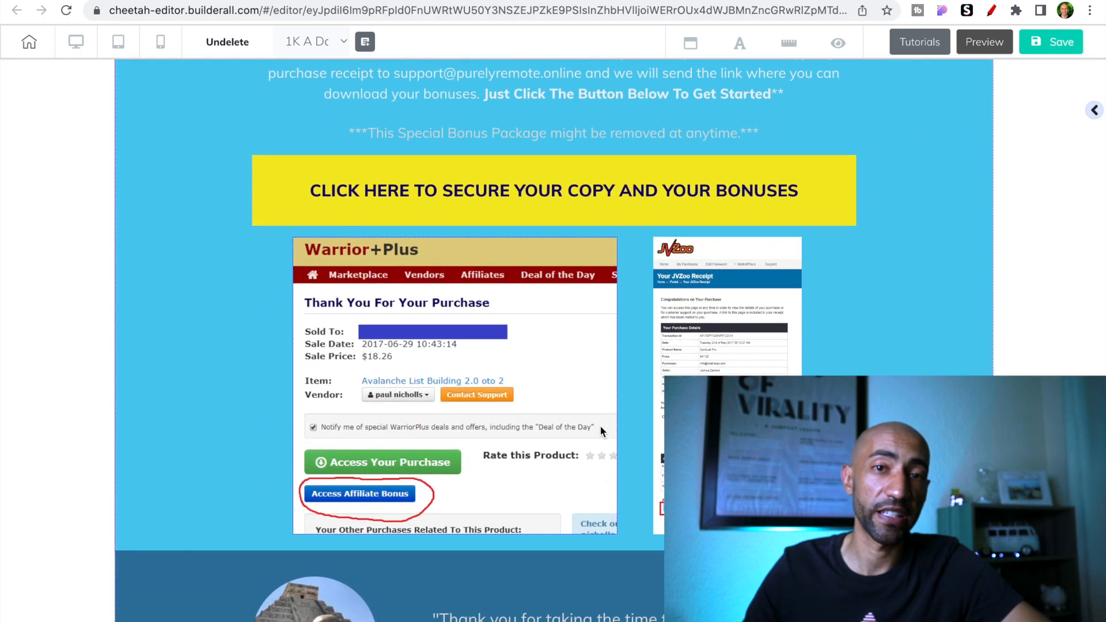
scroll(600, 426, "down", 5)
left_click(589, 431)
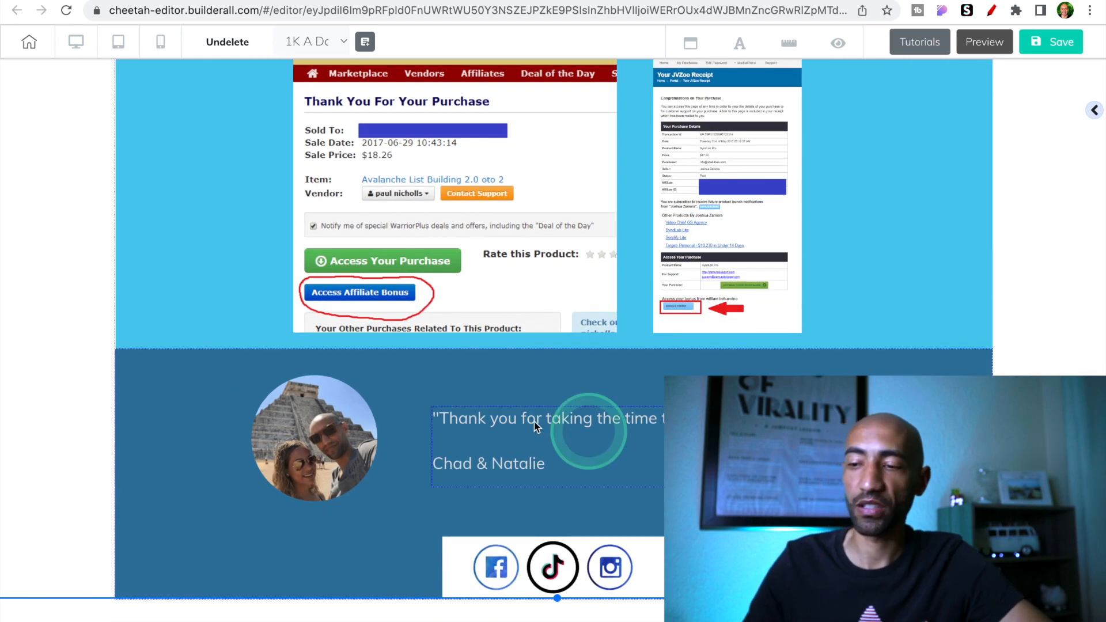